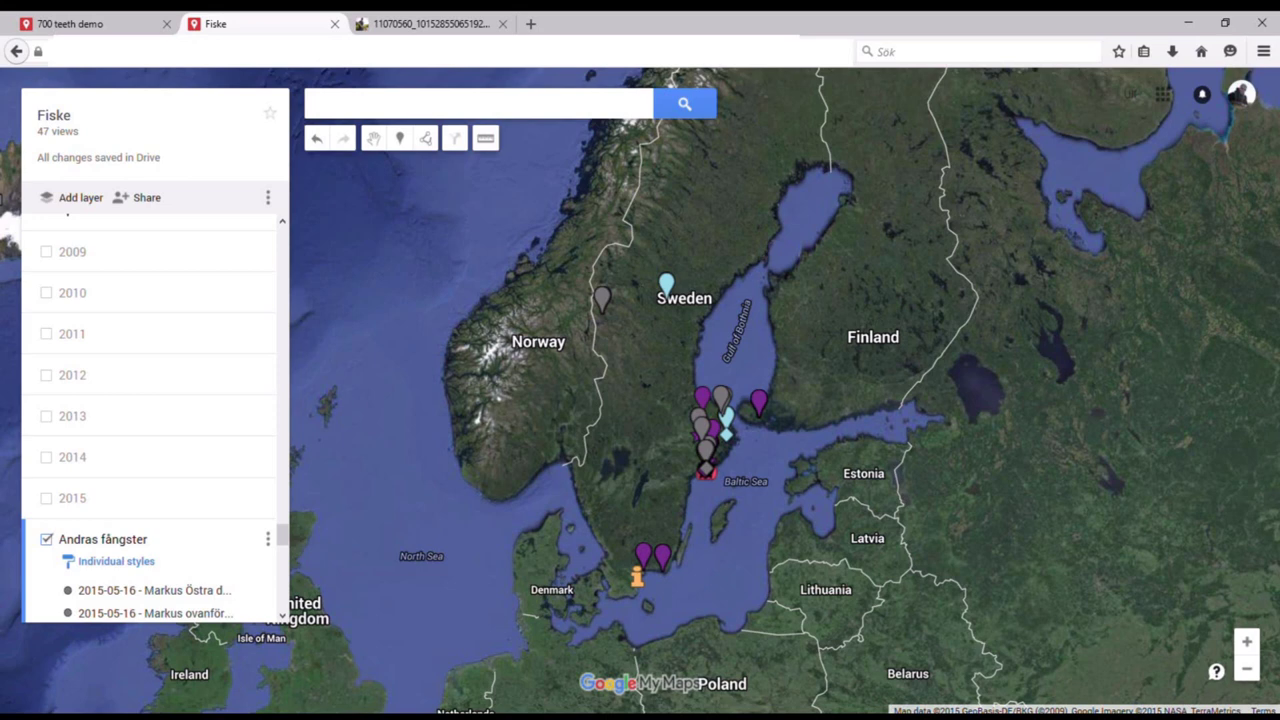
Hide and then re-show the Andras fångster and Krilles layers on the Fiske map.
type("h")
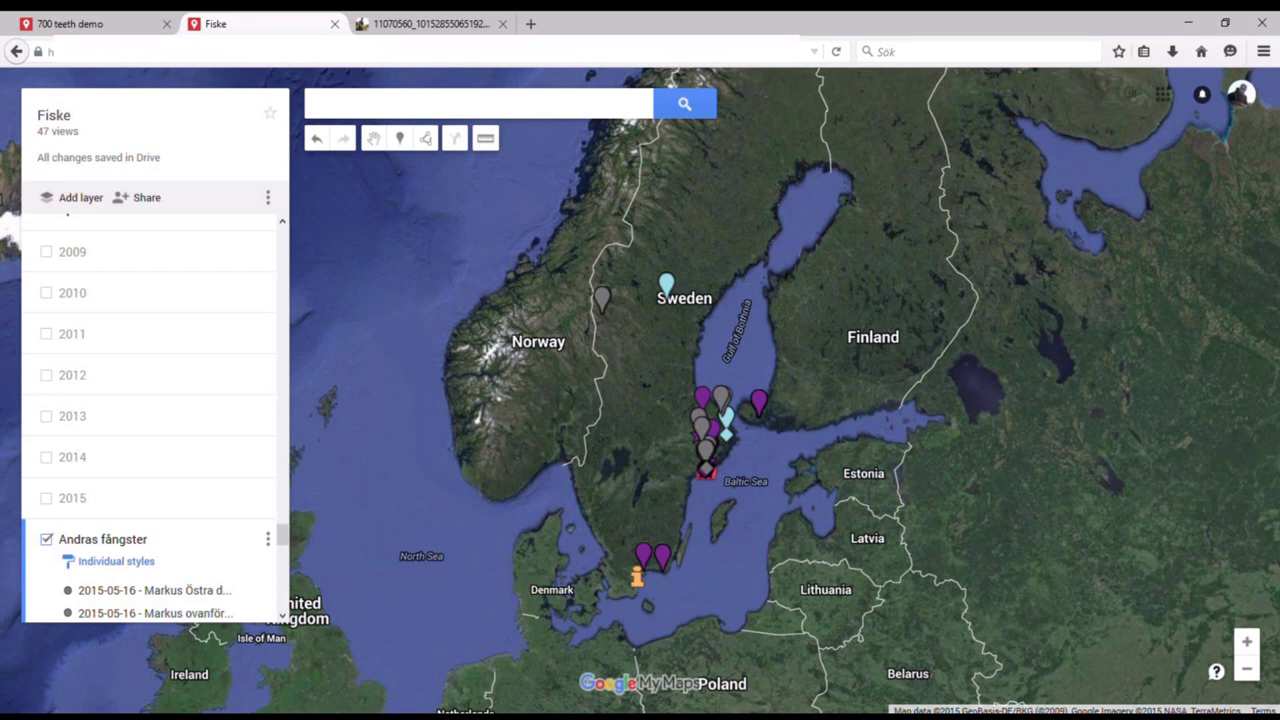
left_click(662, 557)
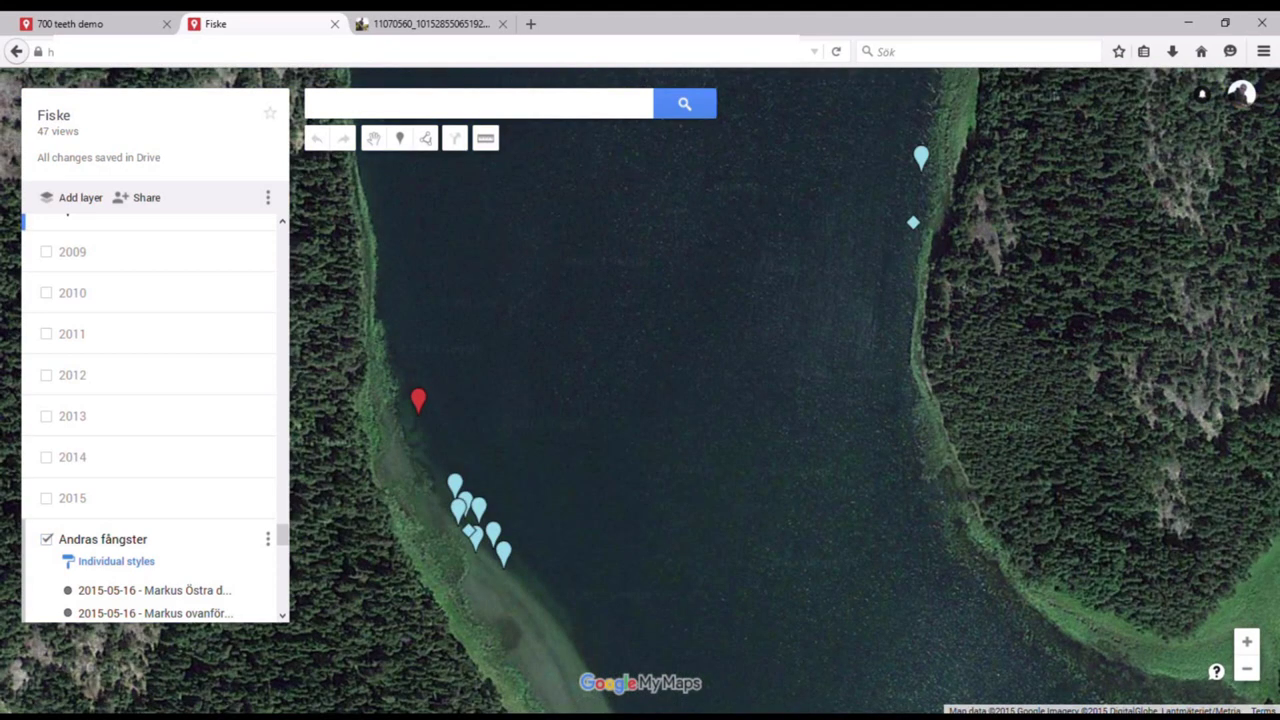
left_click(46, 539)
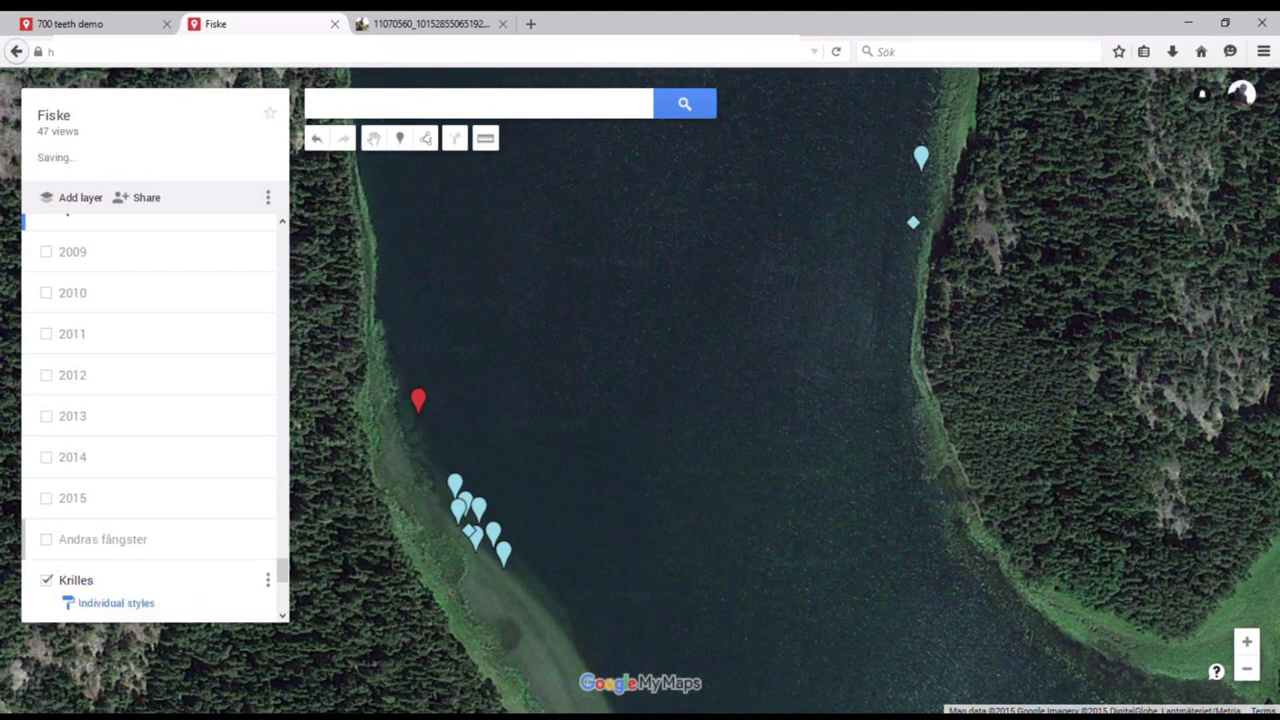
left_click(46, 580)
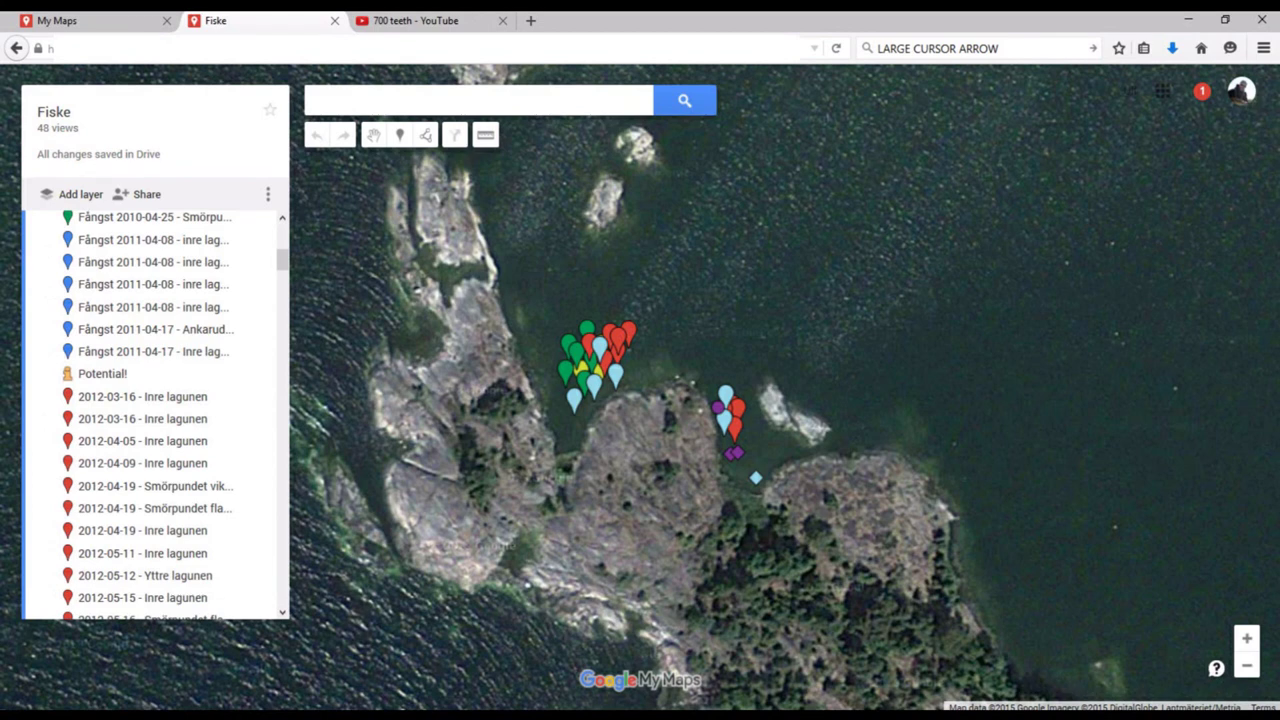
left_click(46, 539)
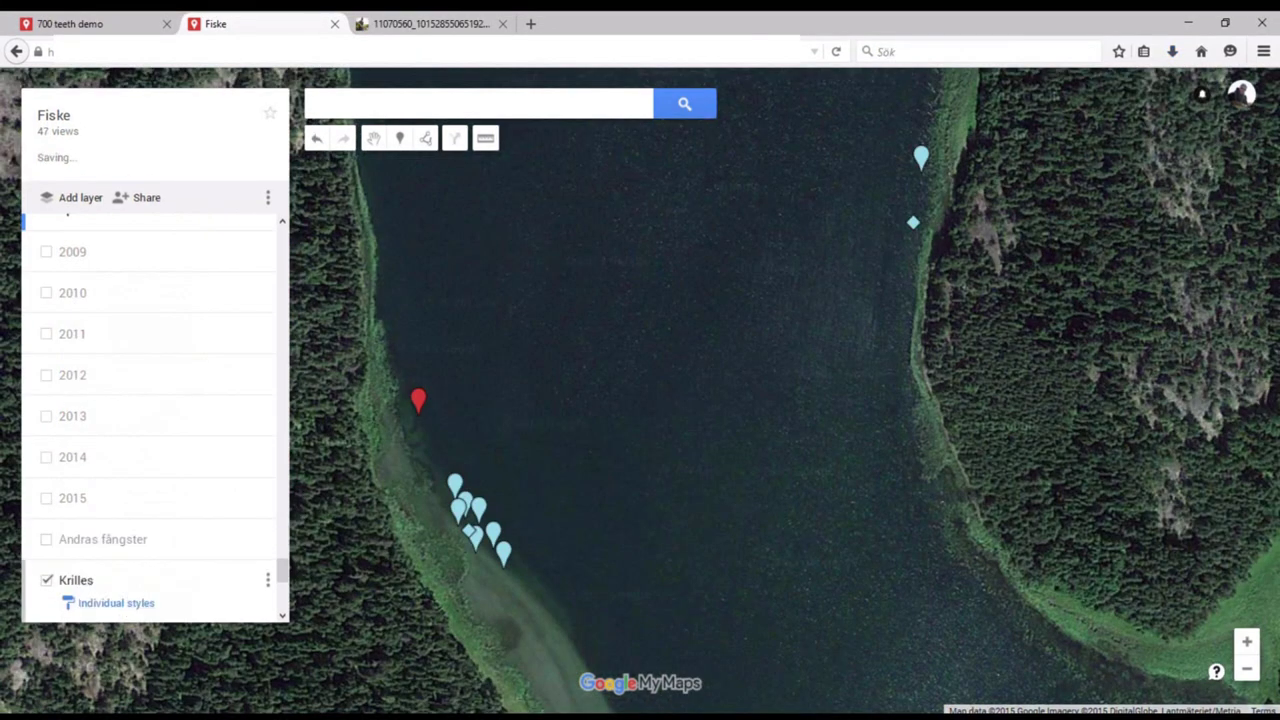
left_click(46, 580)
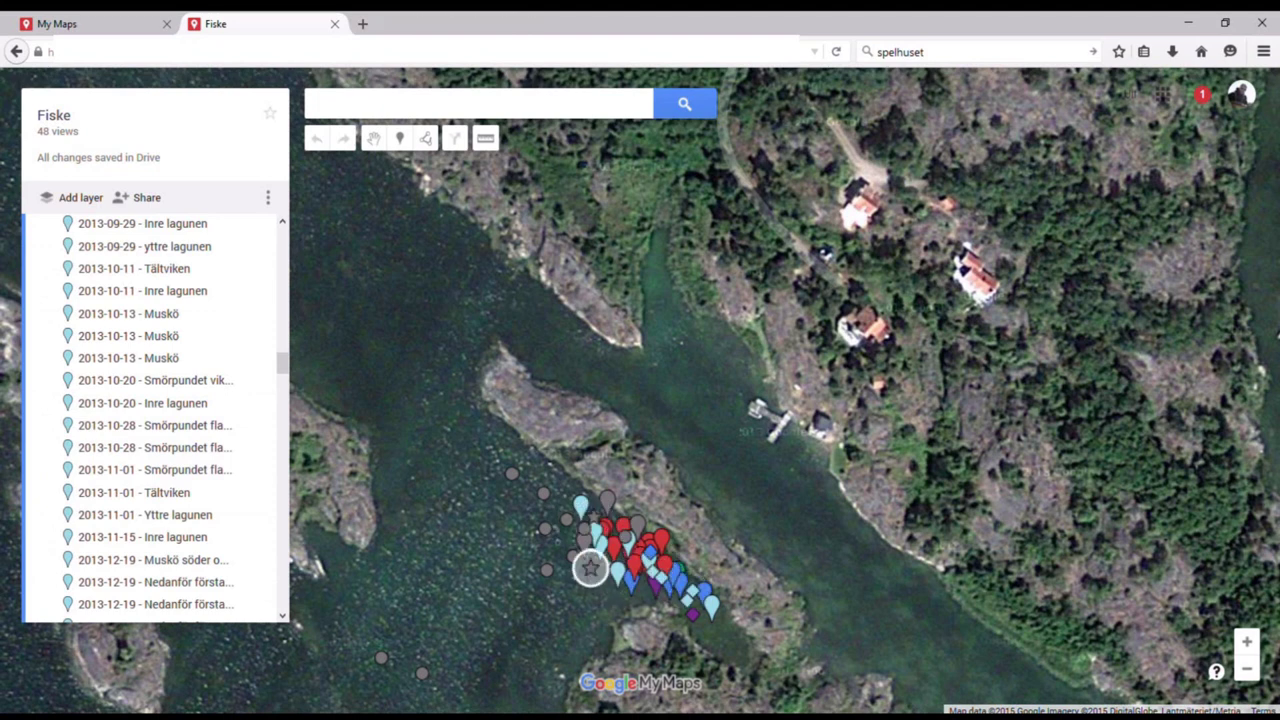
View the 2015-05-24 - Inre lagunen catch, restore both layers, and go to My Maps home.
left_click(590, 568)
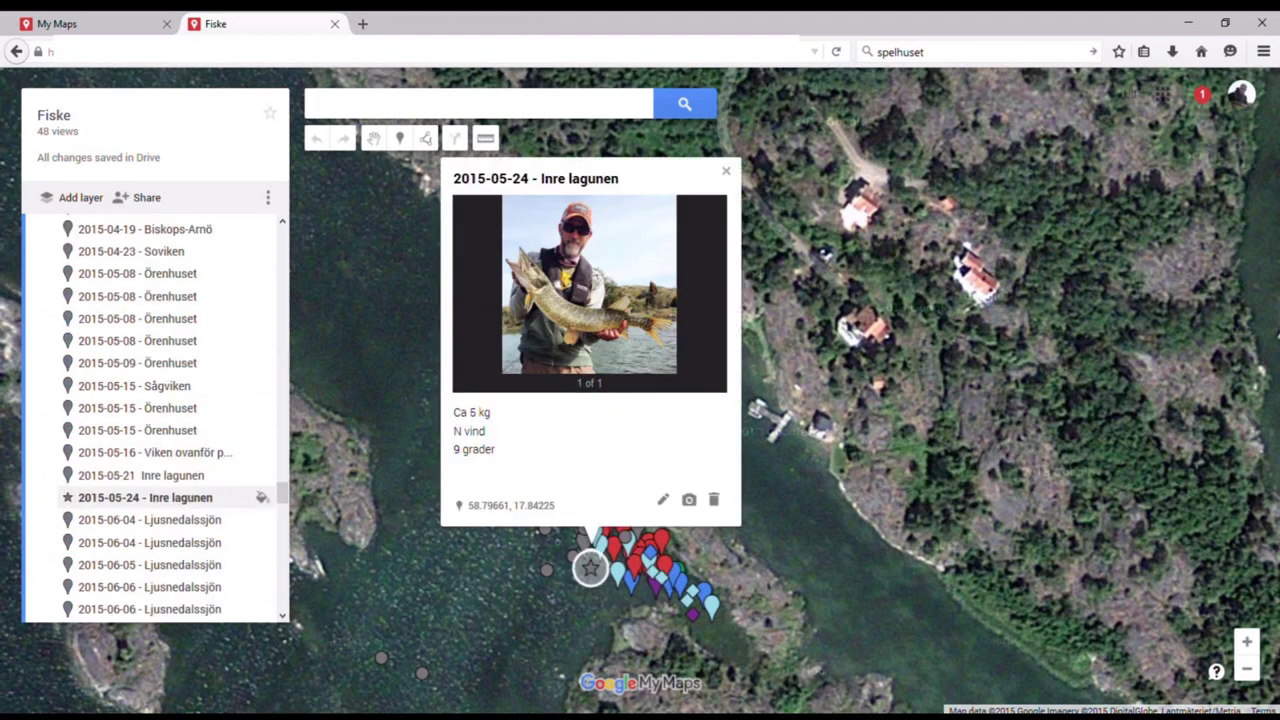
key("Escape")
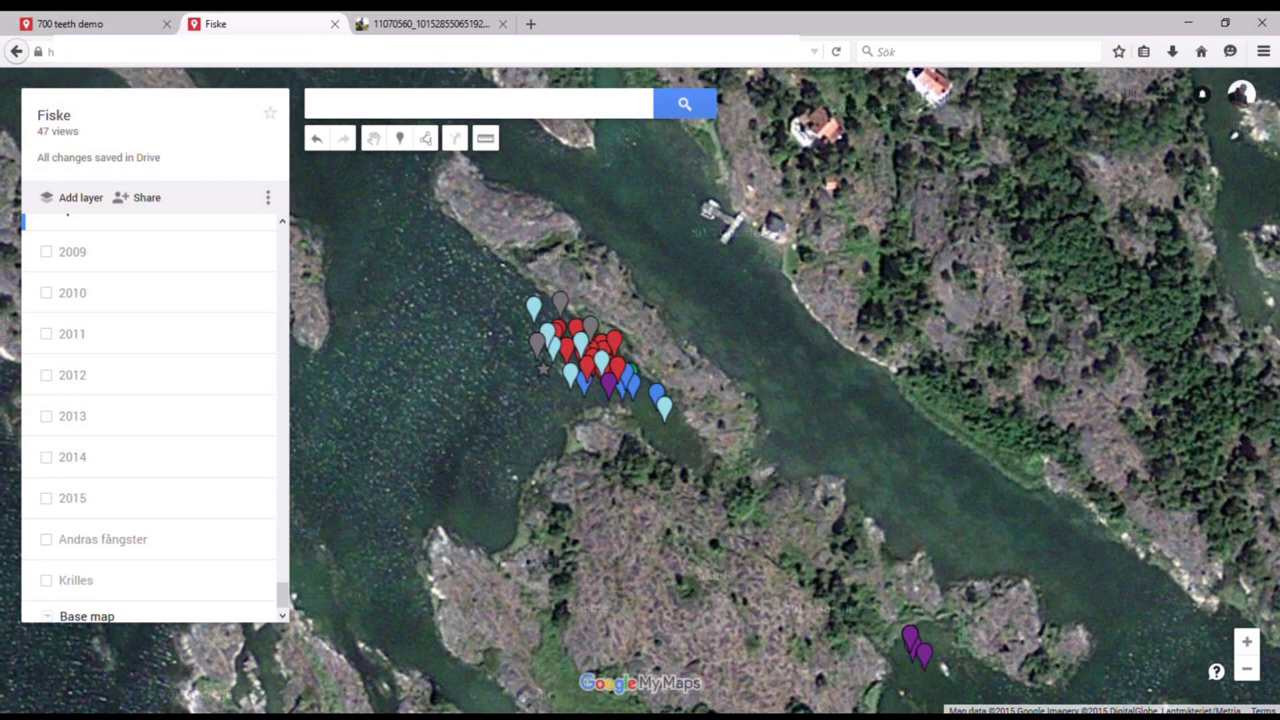
left_click(46, 580)
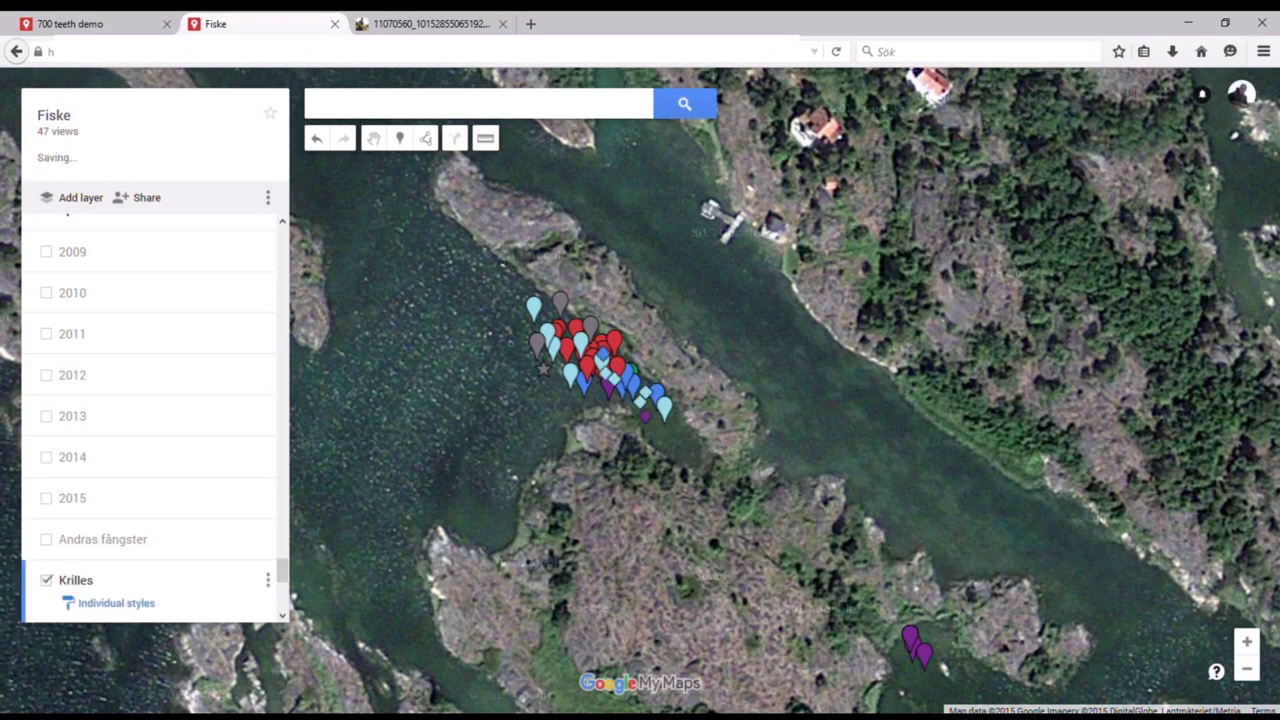
left_click(46, 539)
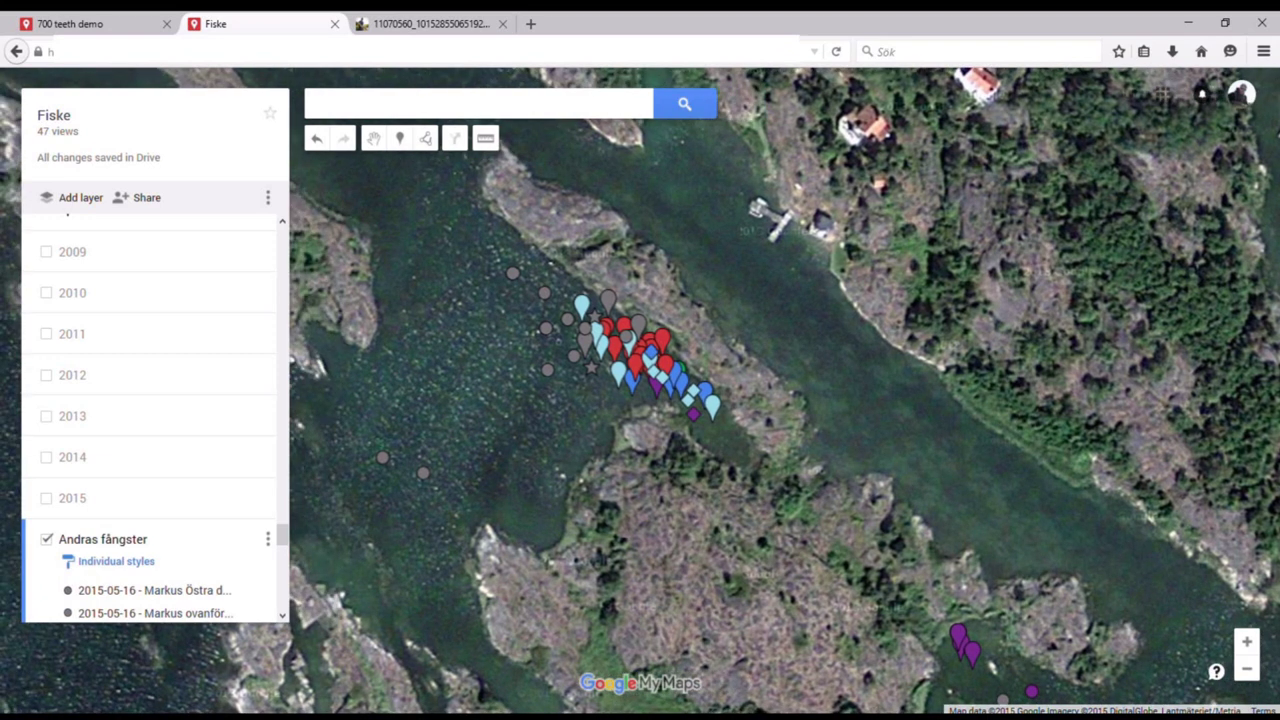
left_click(586, 363)
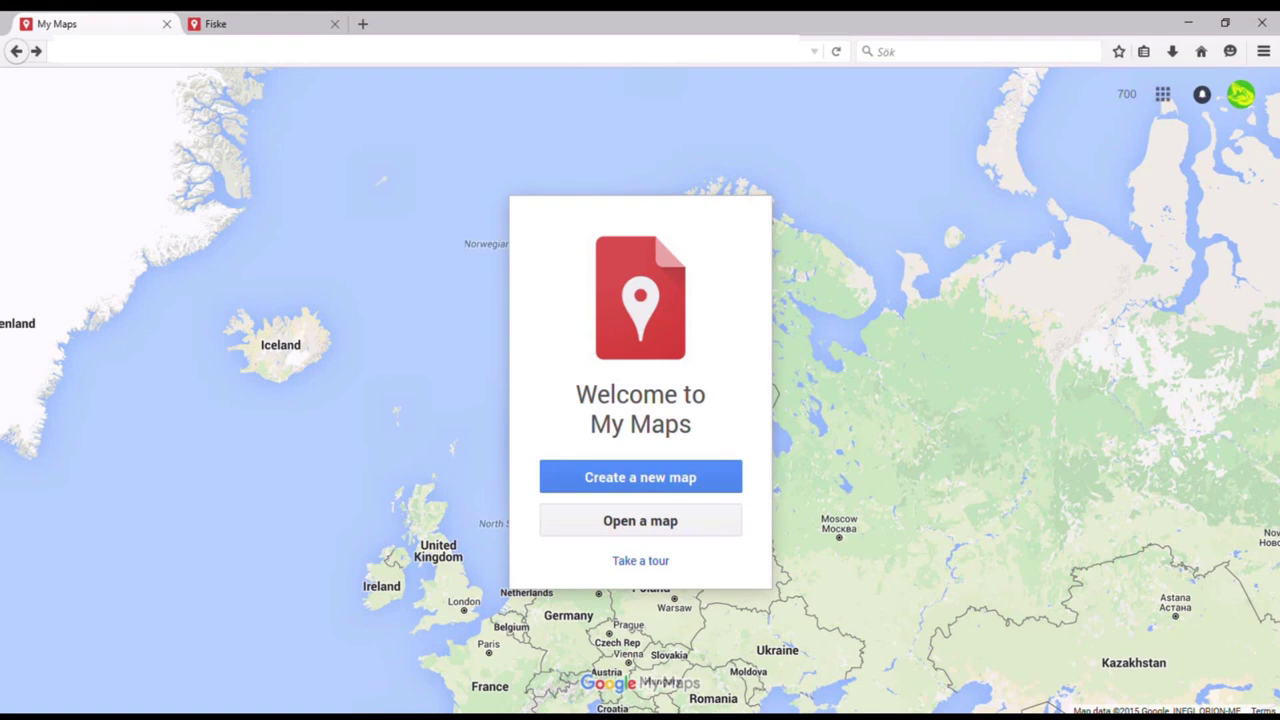
Create a new map titled '700 teeth demo' with the description 'demo map'.
left_click(727, 481)
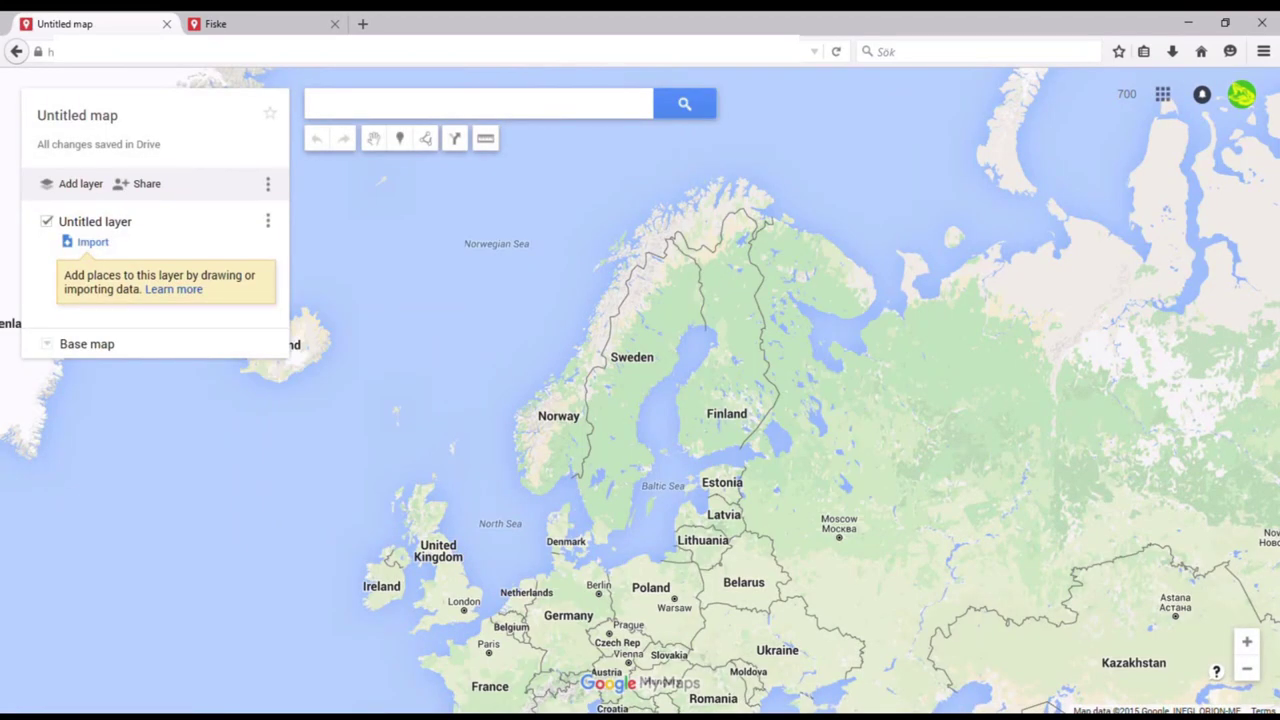
left_click(77, 115)
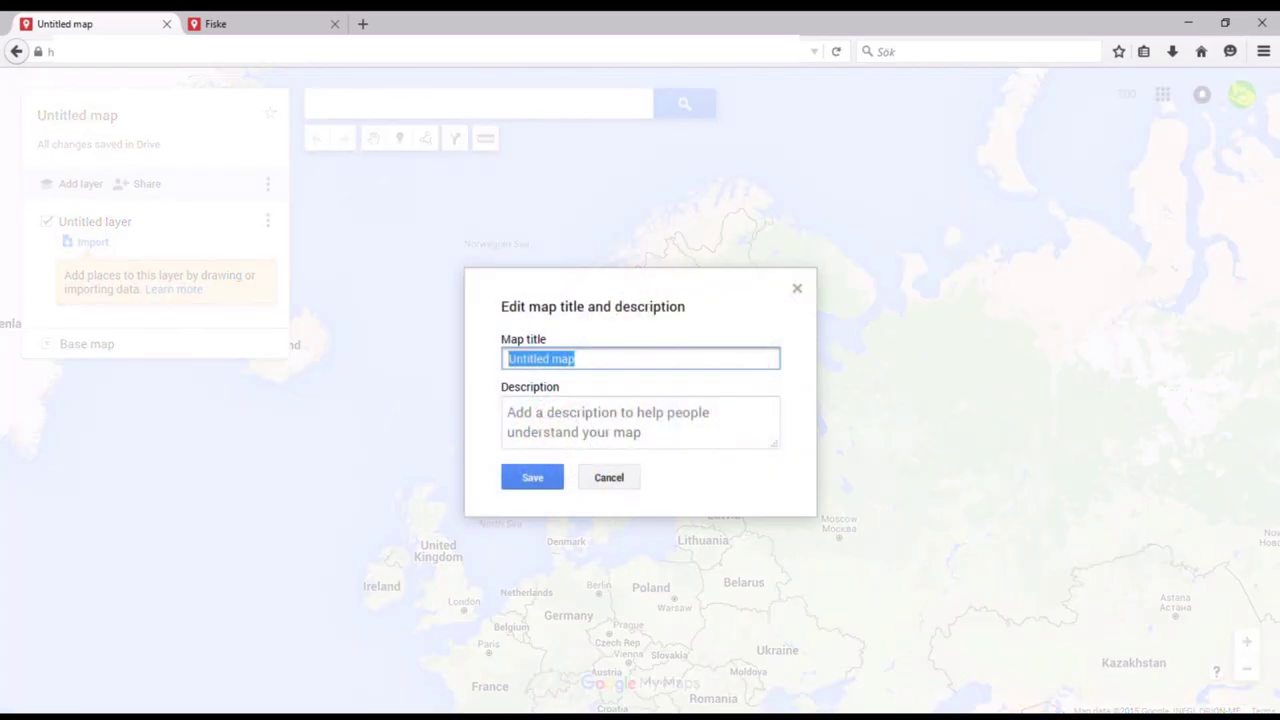
type("70")
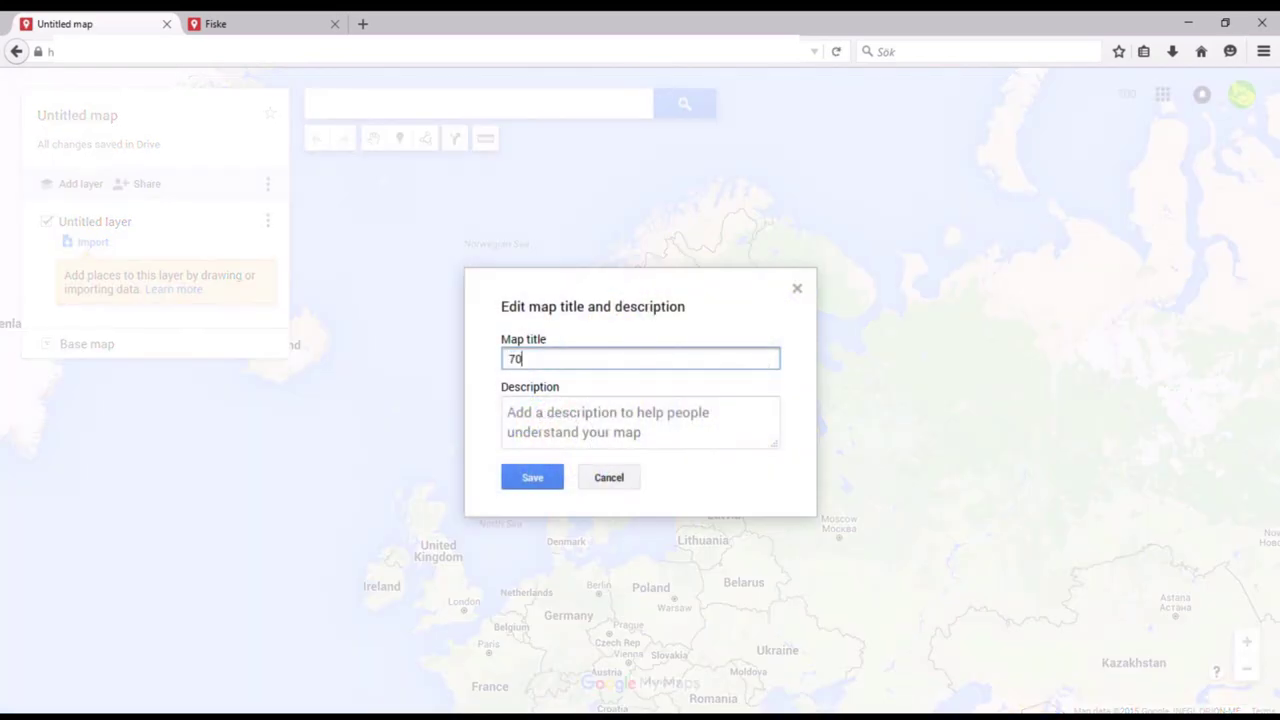
type("0 teeth demo")
left_click(508, 412)
type("de")
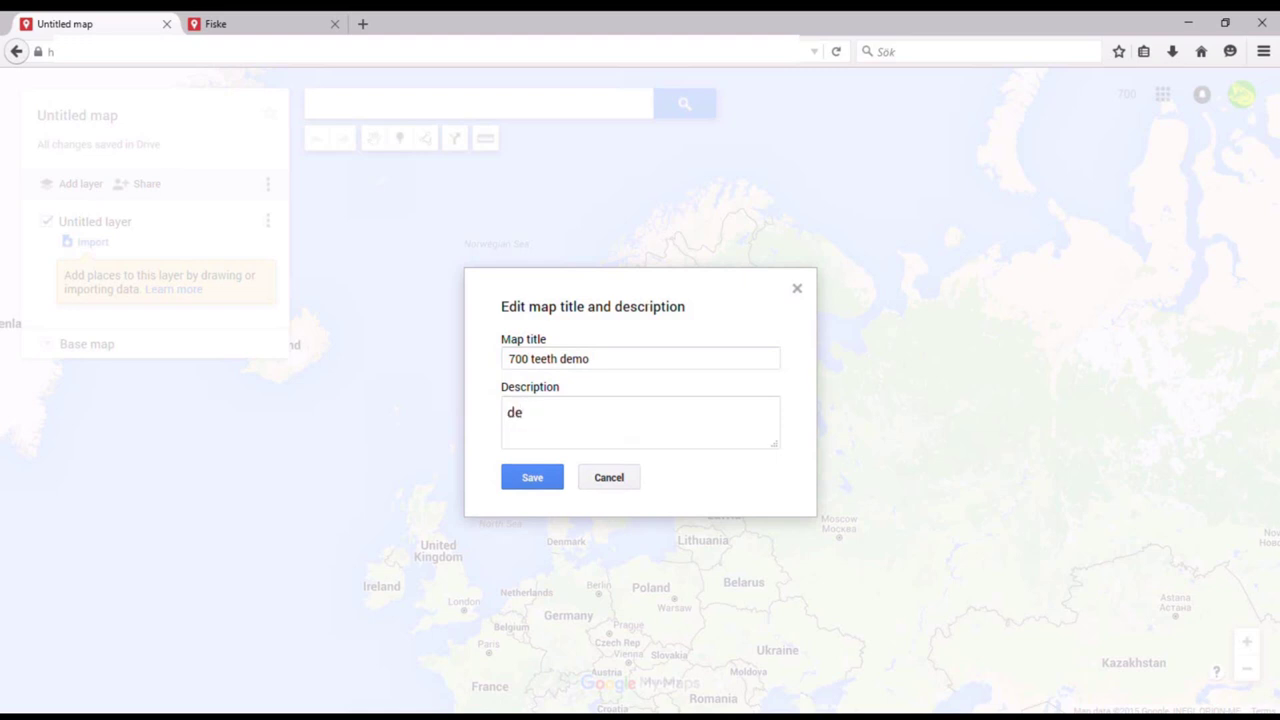
type("mo map")
left_click(532, 477)
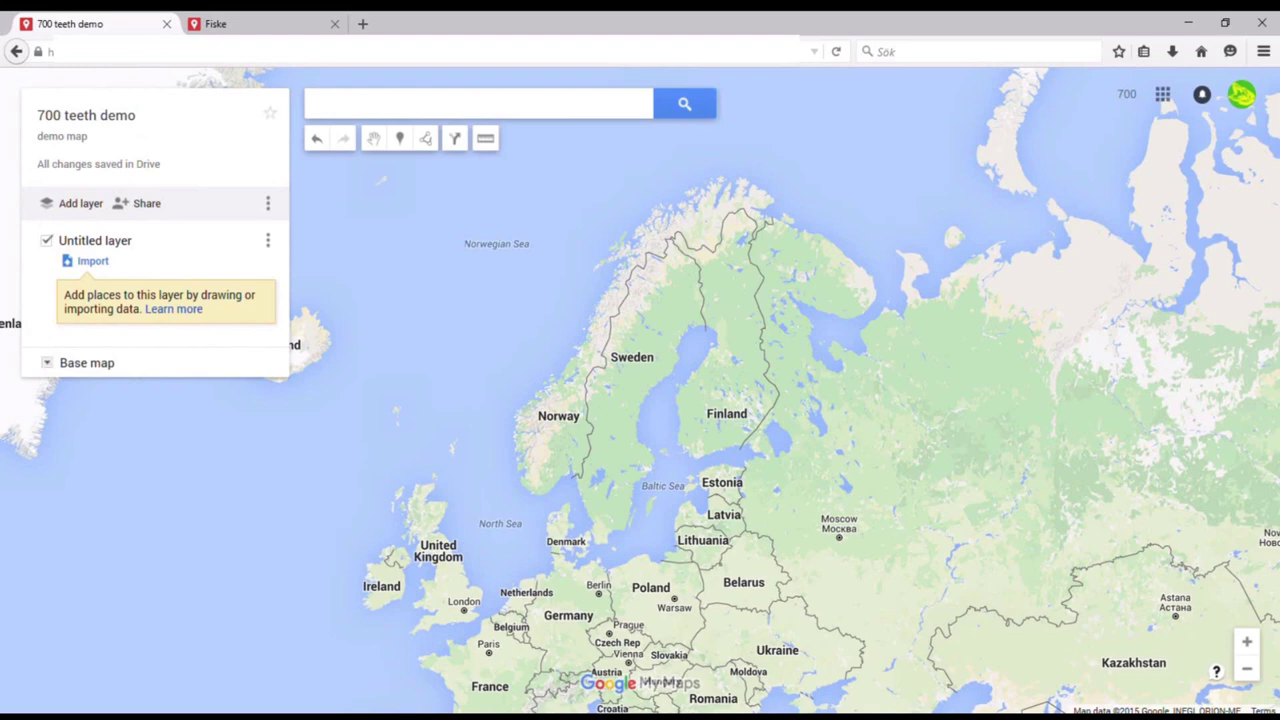
Switch the 700 teeth demo base map to Satellite imagery.
left_click(47, 364)
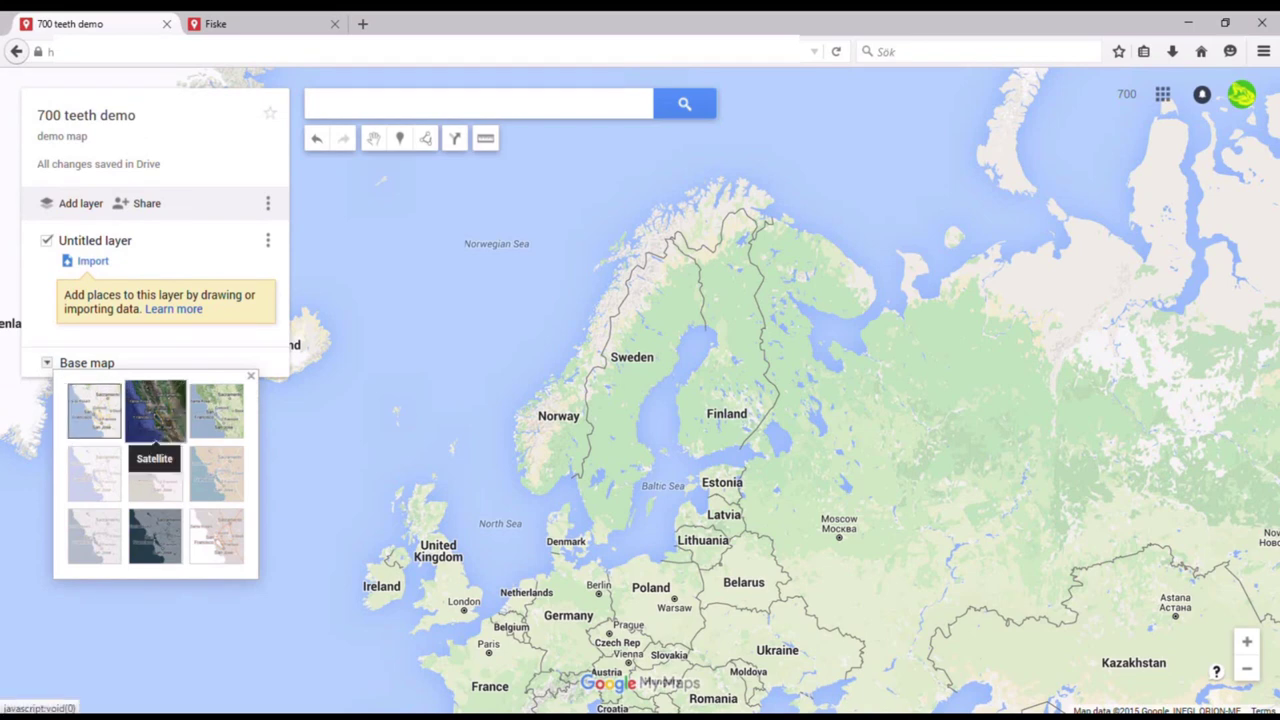
left_click(155, 410)
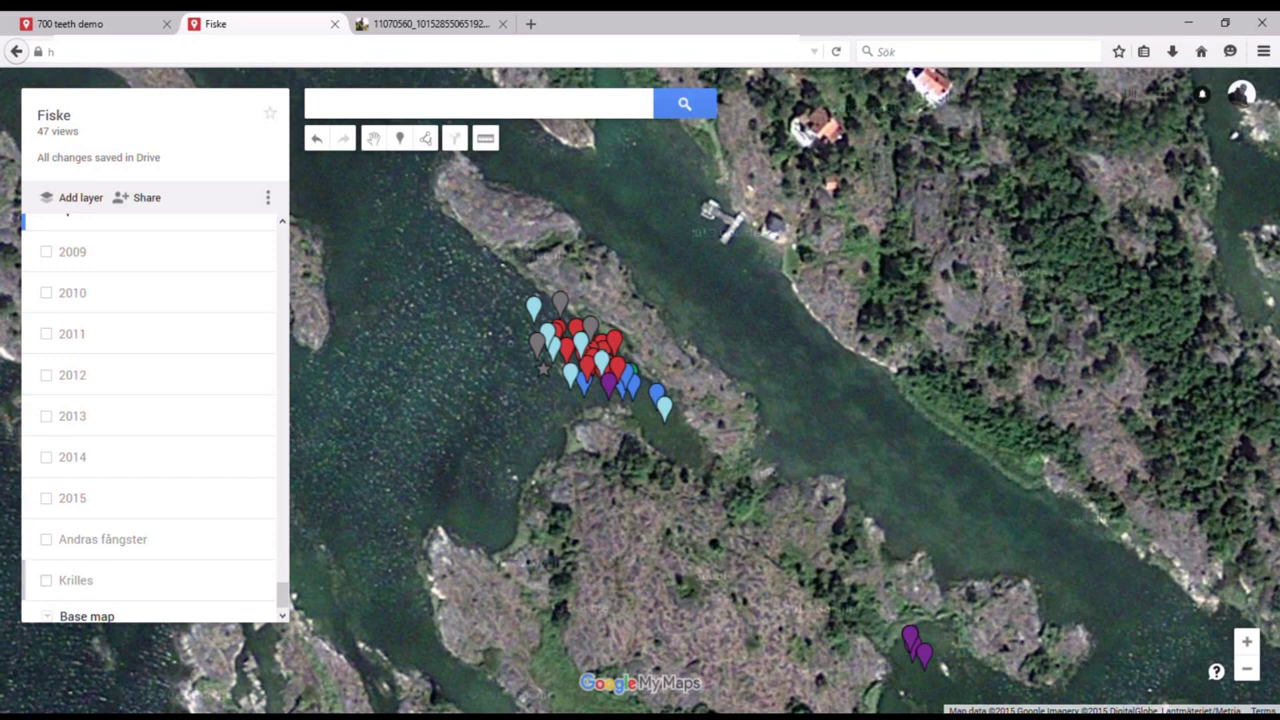
Make the Krilles and Andras fångster layers visible again on the Fiske map.
left_click(46, 580)
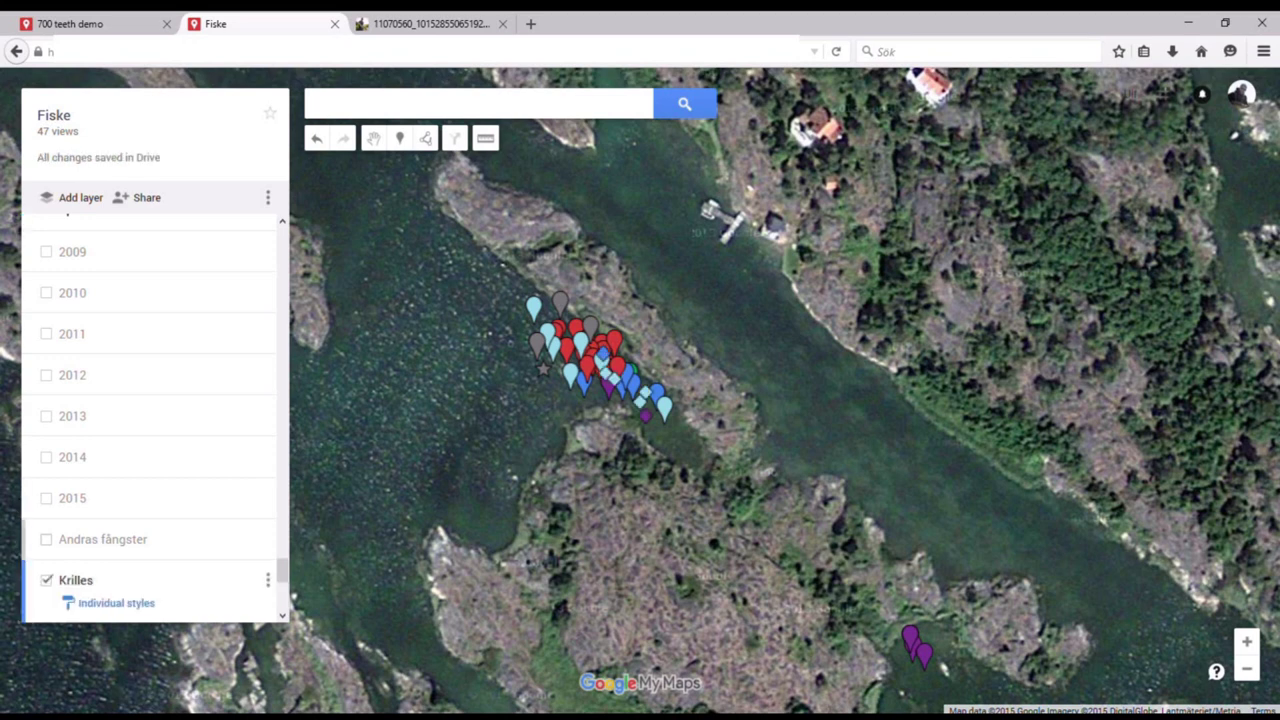
left_click(46, 539)
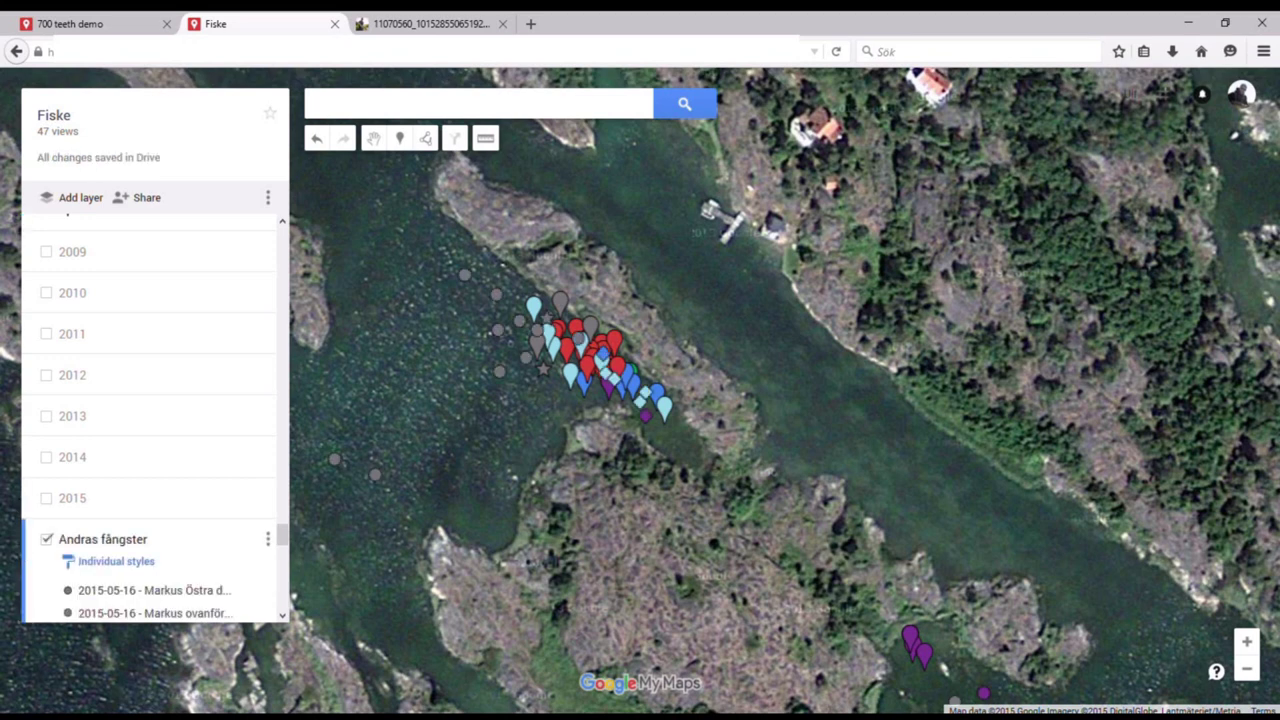
key("Left")
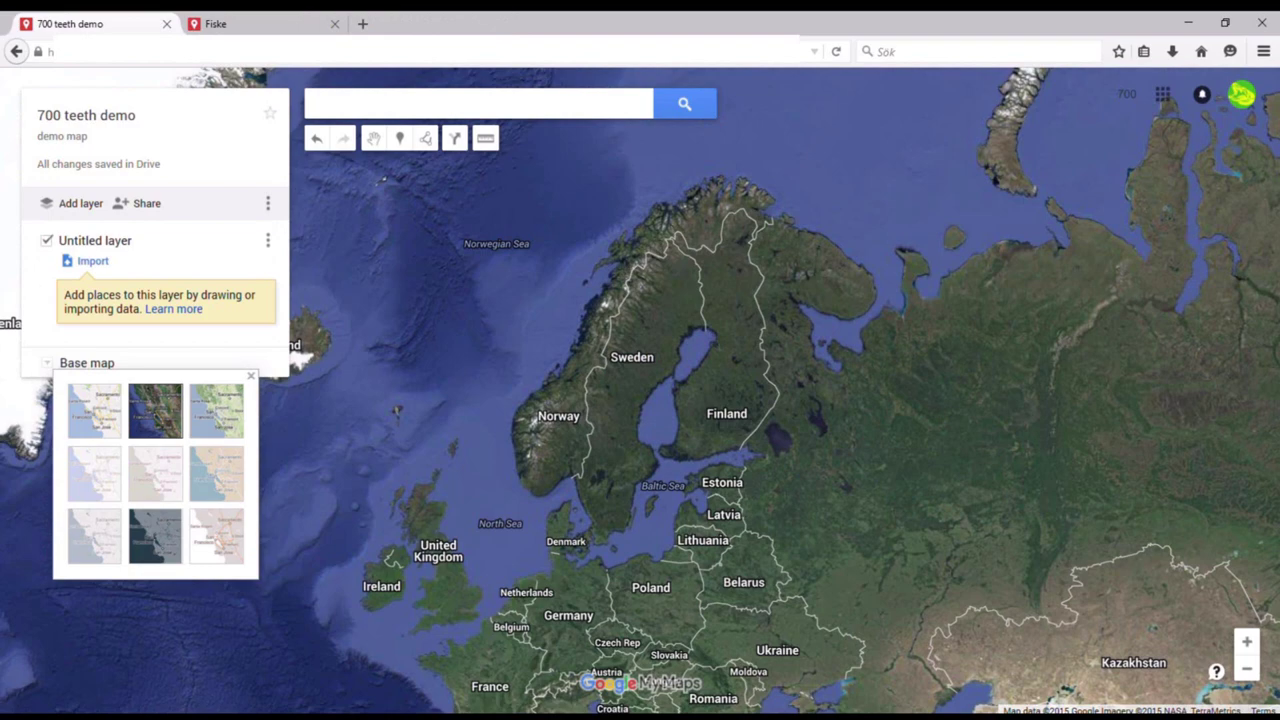
Rename the untitled layer to '2015'.
type("2015")
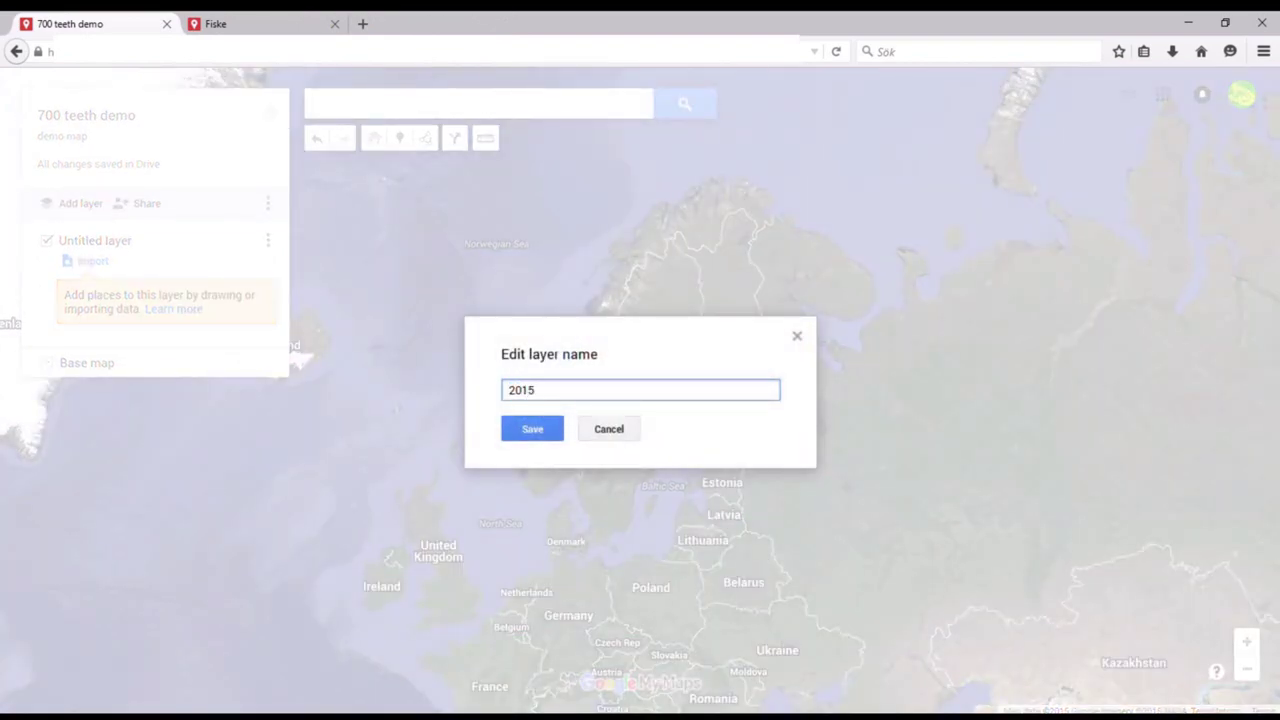
key("Return")
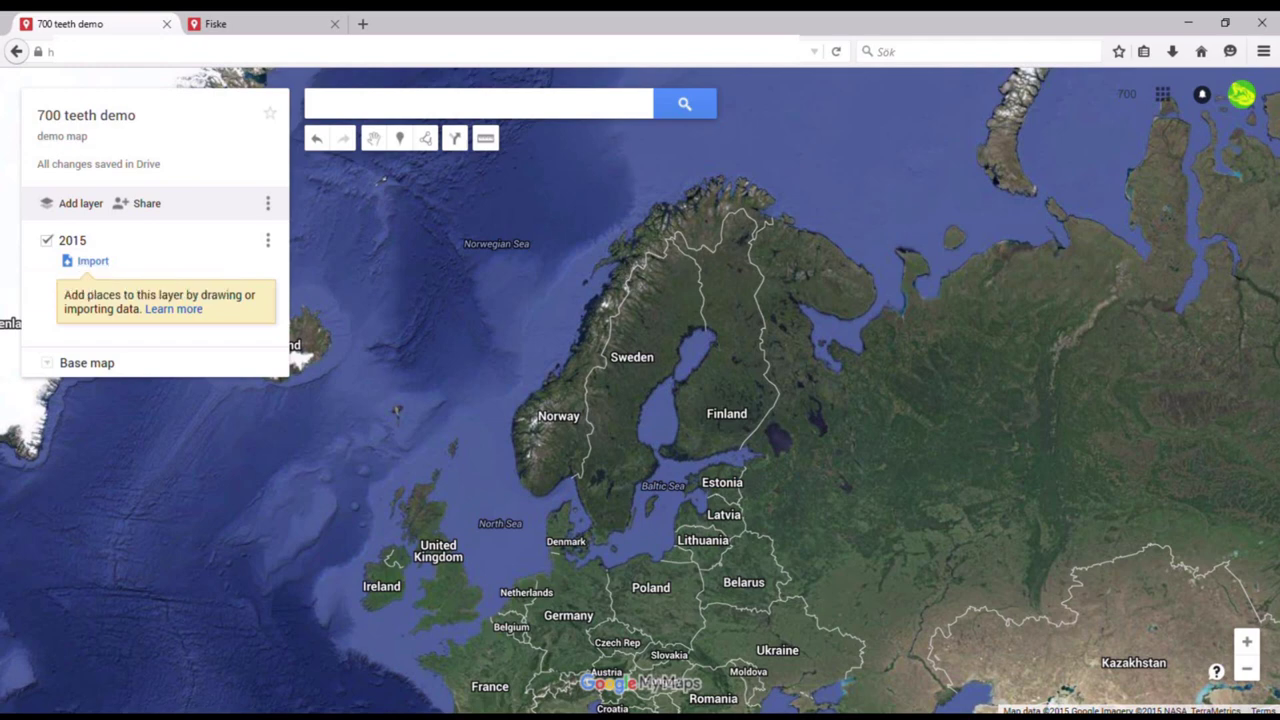
Zoom in and drop a new marker, Point 1, in the inlet beside the harbour.
scroll(651, 485, "up", 2)
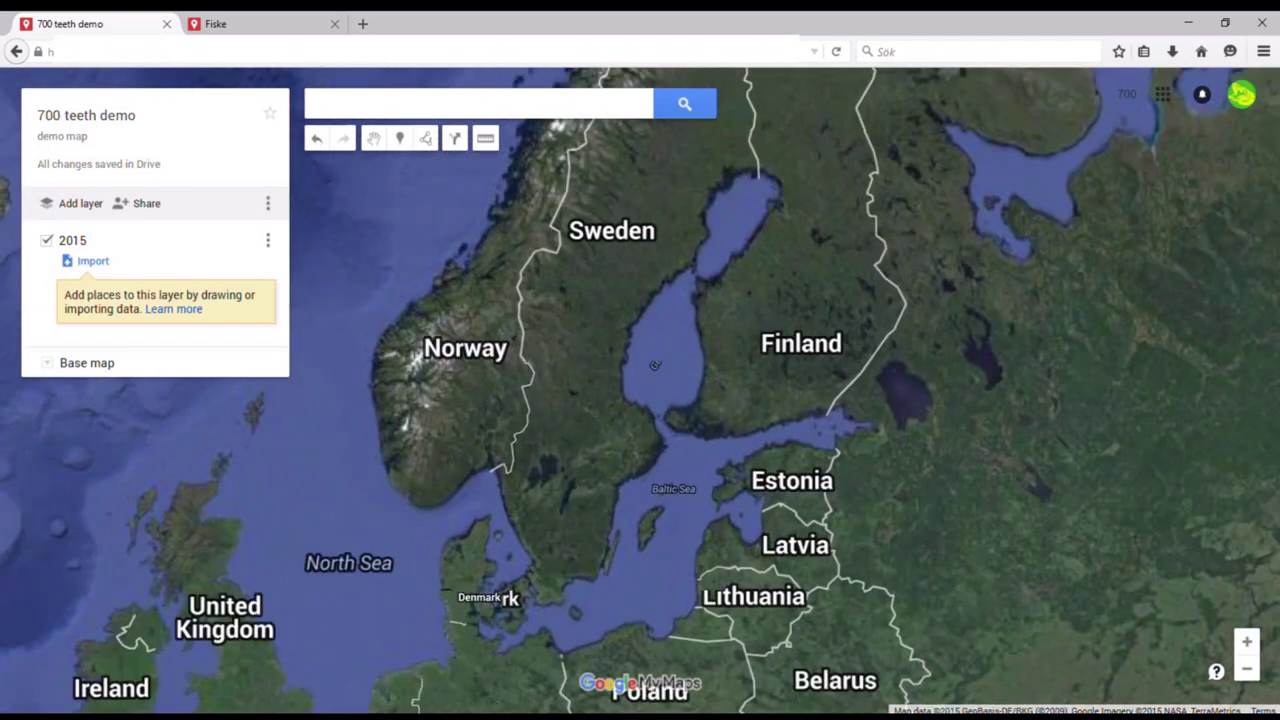
scroll(640, 478, "up", 1)
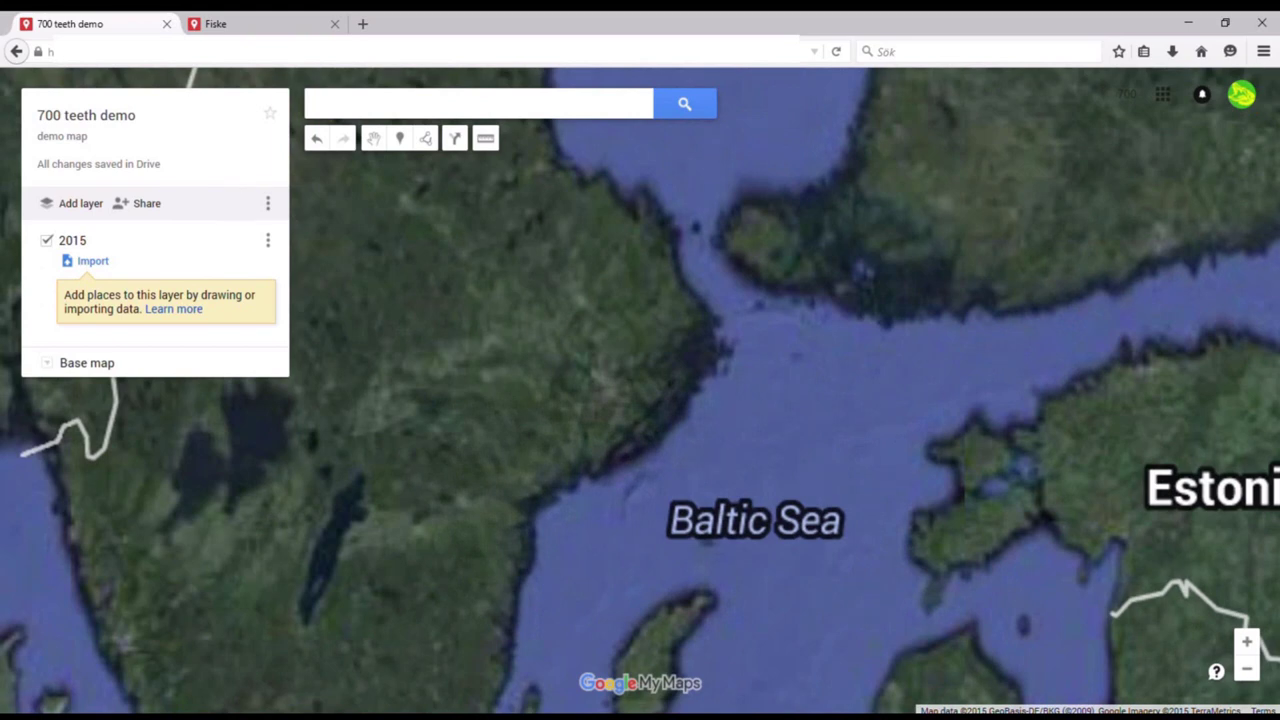
scroll(590, 485, "up", 1)
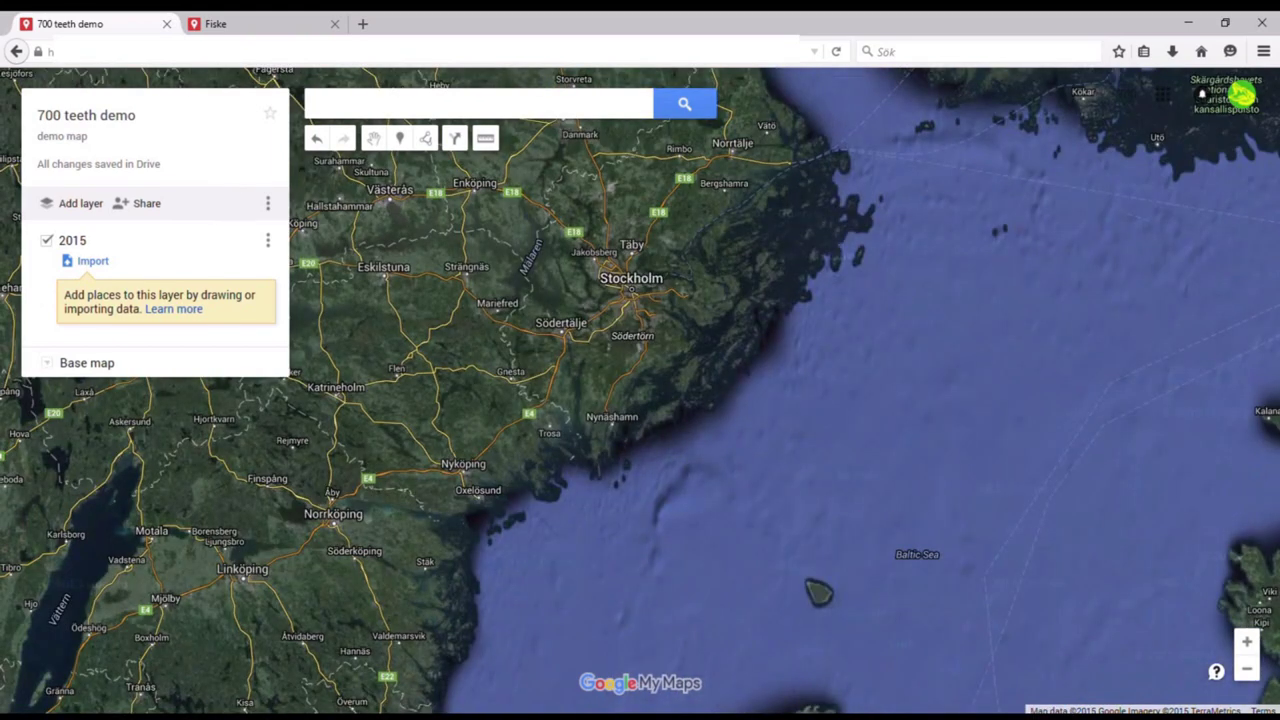
scroll(595, 459, "up", 1)
scroll(597, 435, "up", 1)
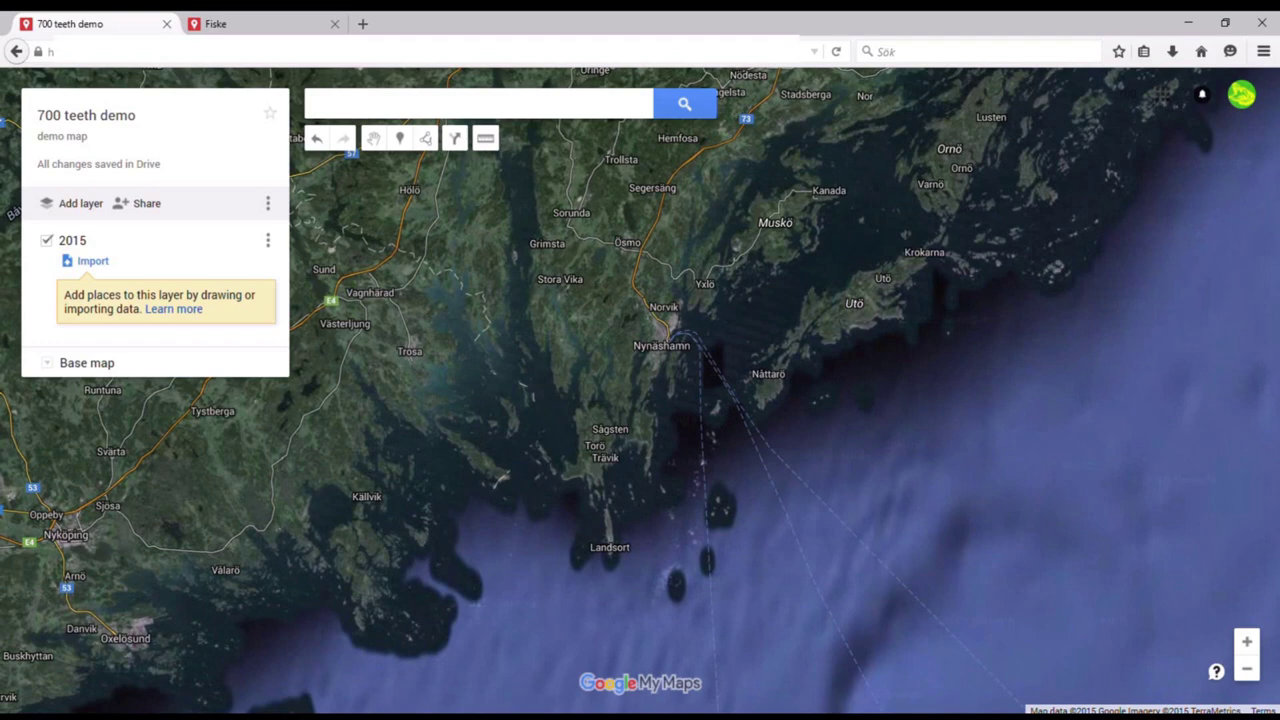
scroll(600, 437, "up", 1)
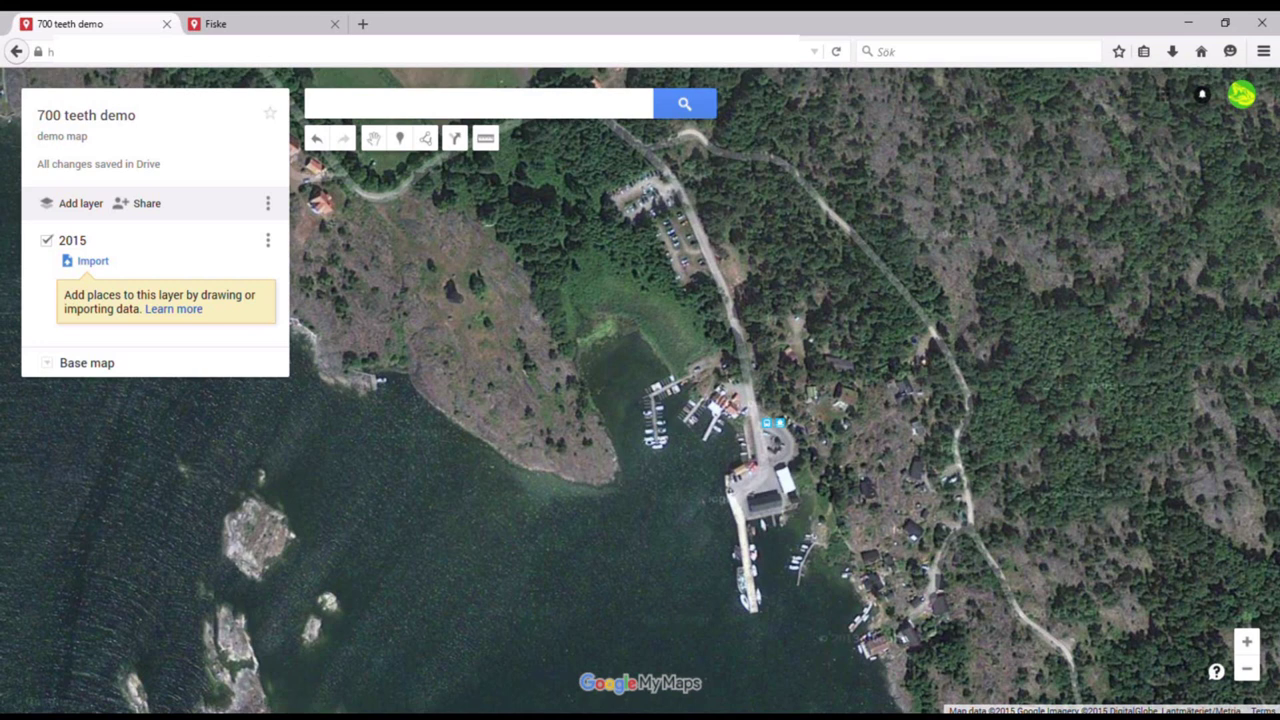
left_click(399, 138)
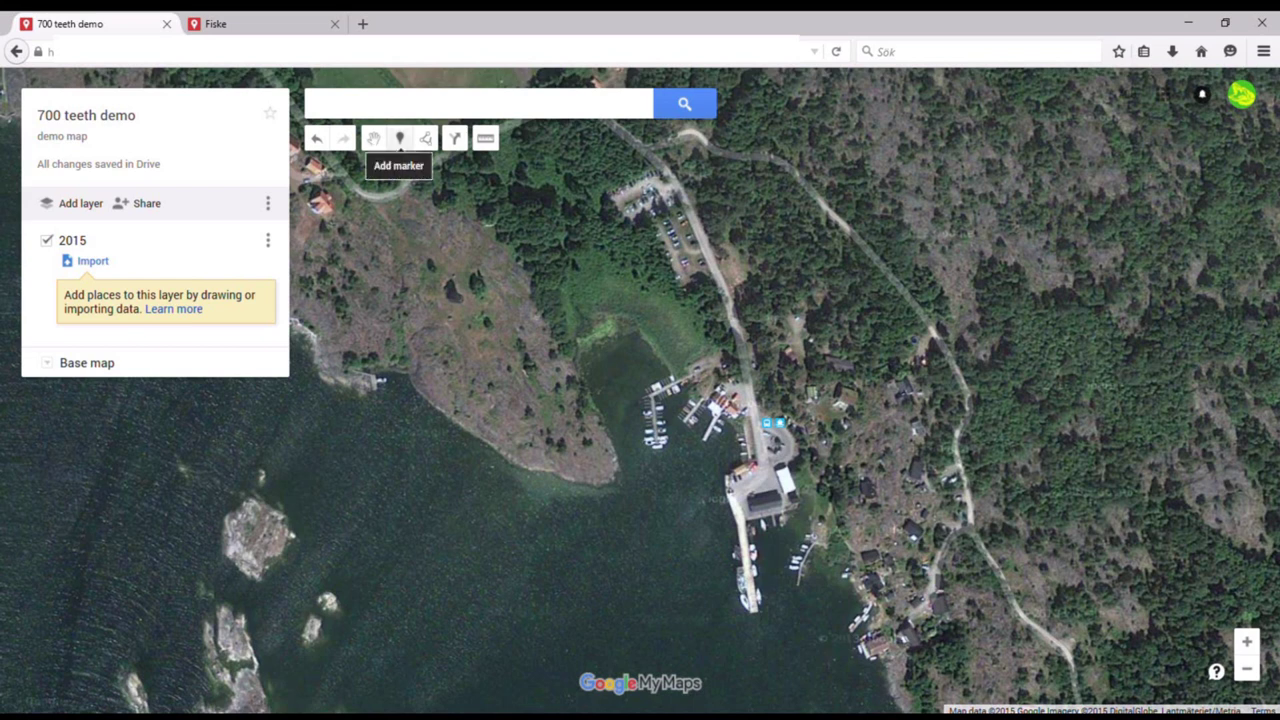
left_click(399, 139)
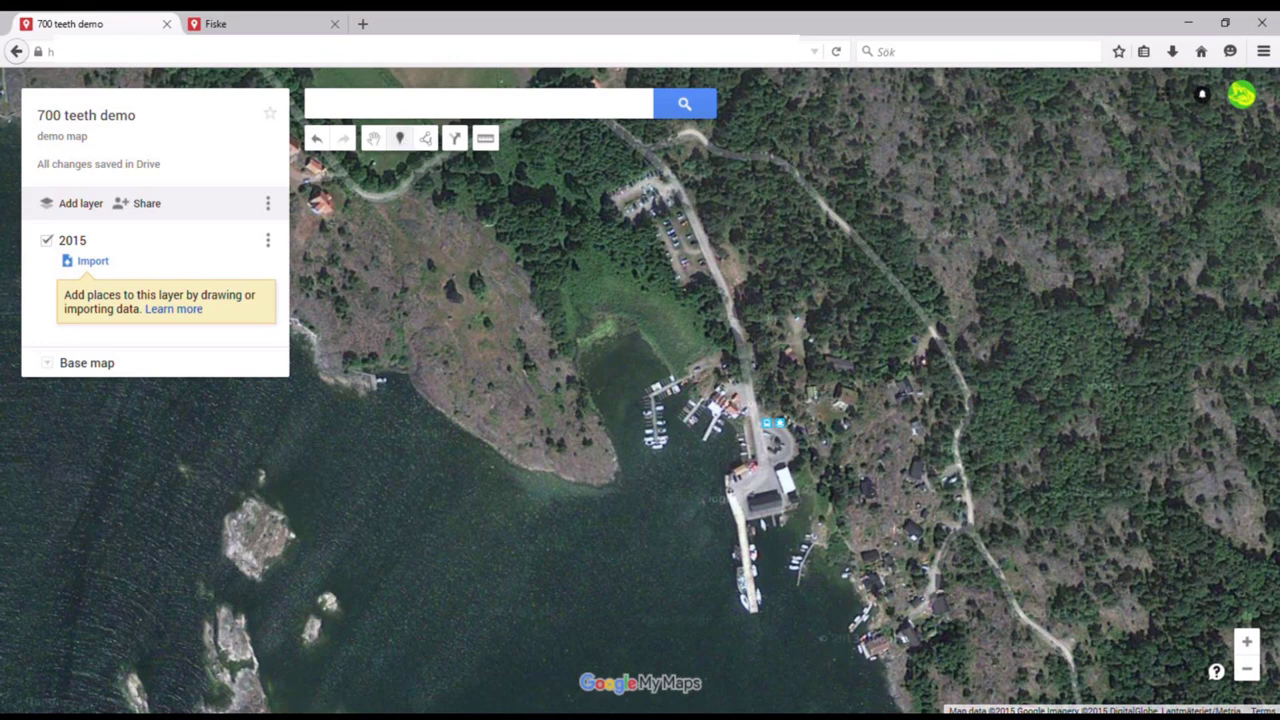
left_click(613, 366)
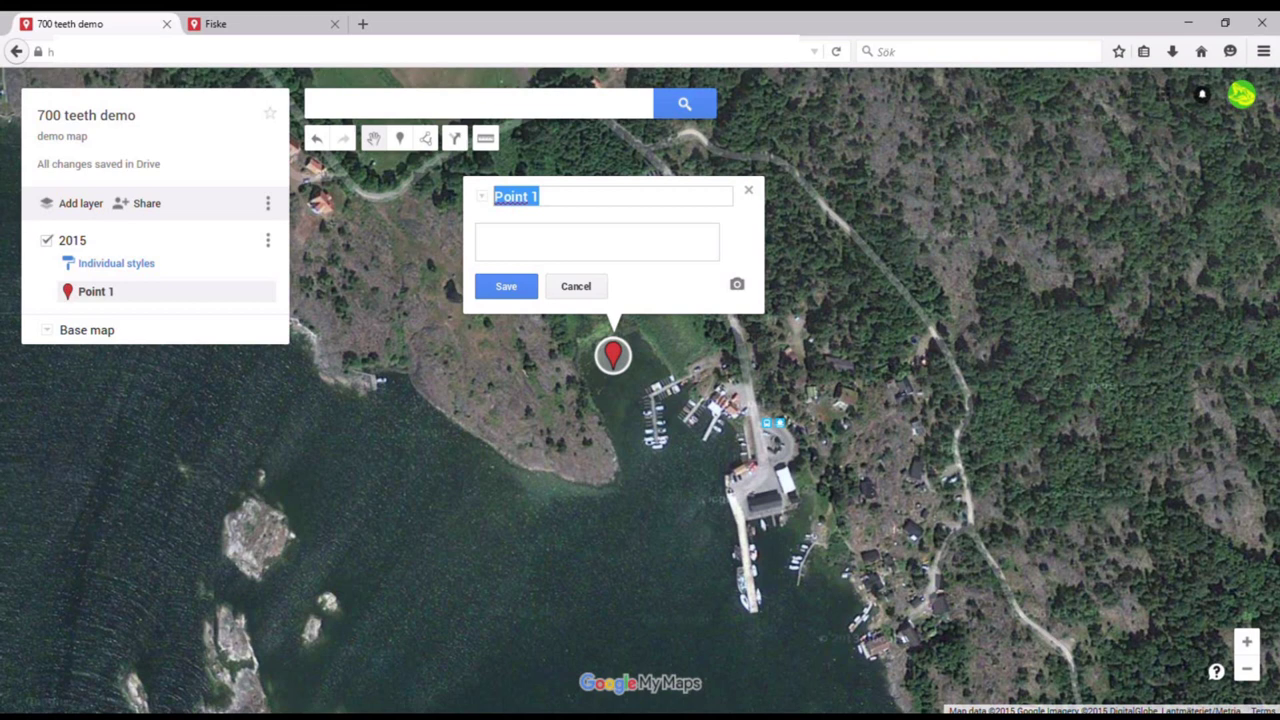
Name the marker '2015-10-20 At the peer' with notes: 2 kg, Northen winds 6 m/s, water temp 11 degrees.
type("20")
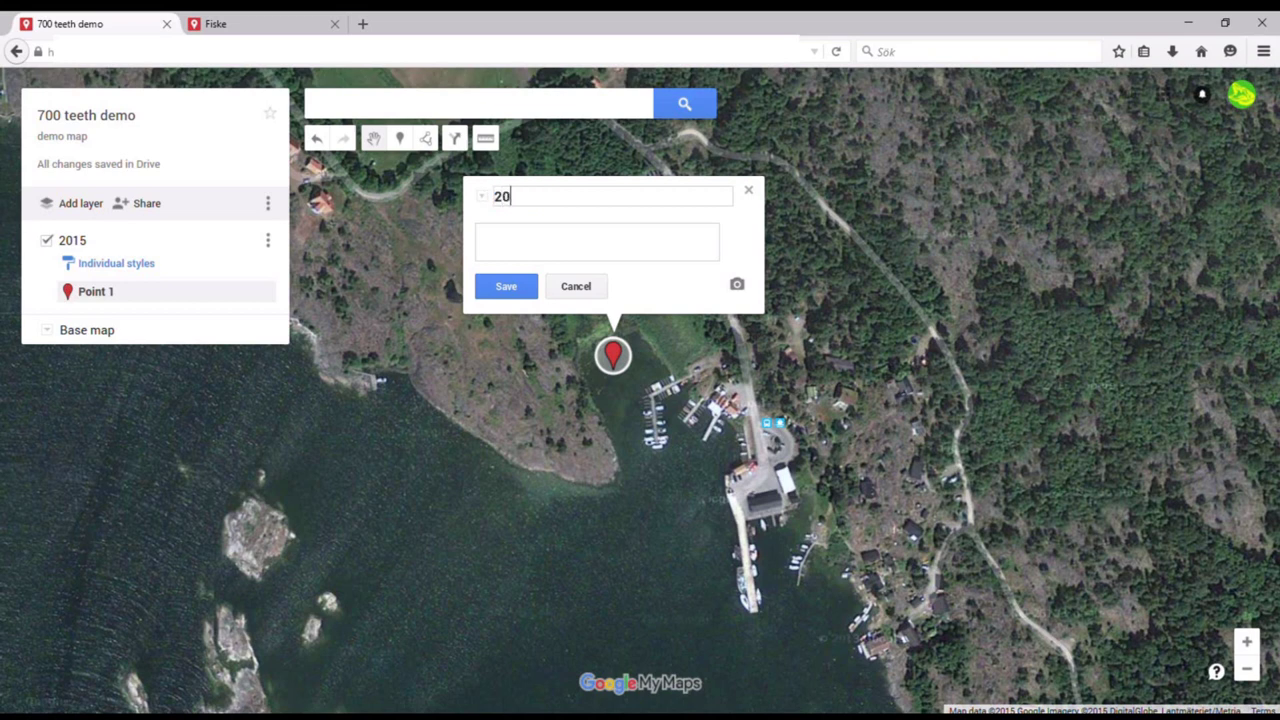
type("15-10-20 At the peer")
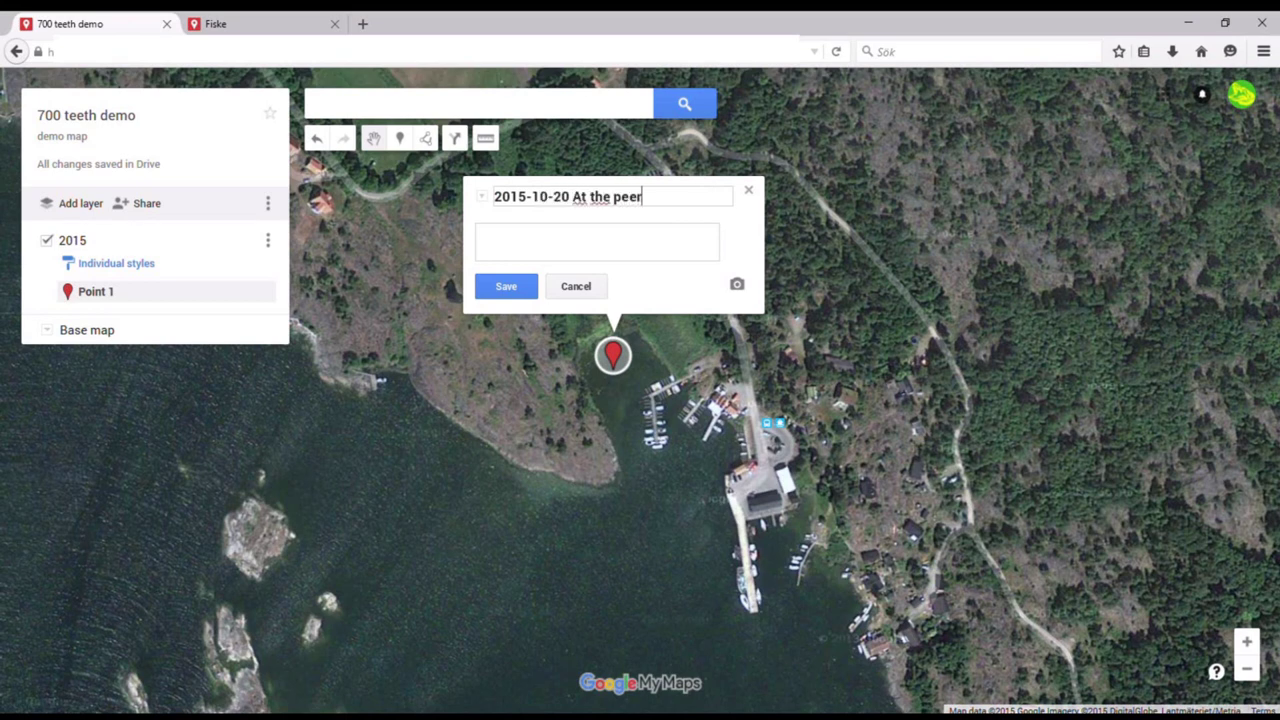
left_click(477, 232)
type("2 kg")
key("Return")
type("Northen winds 6 ms")
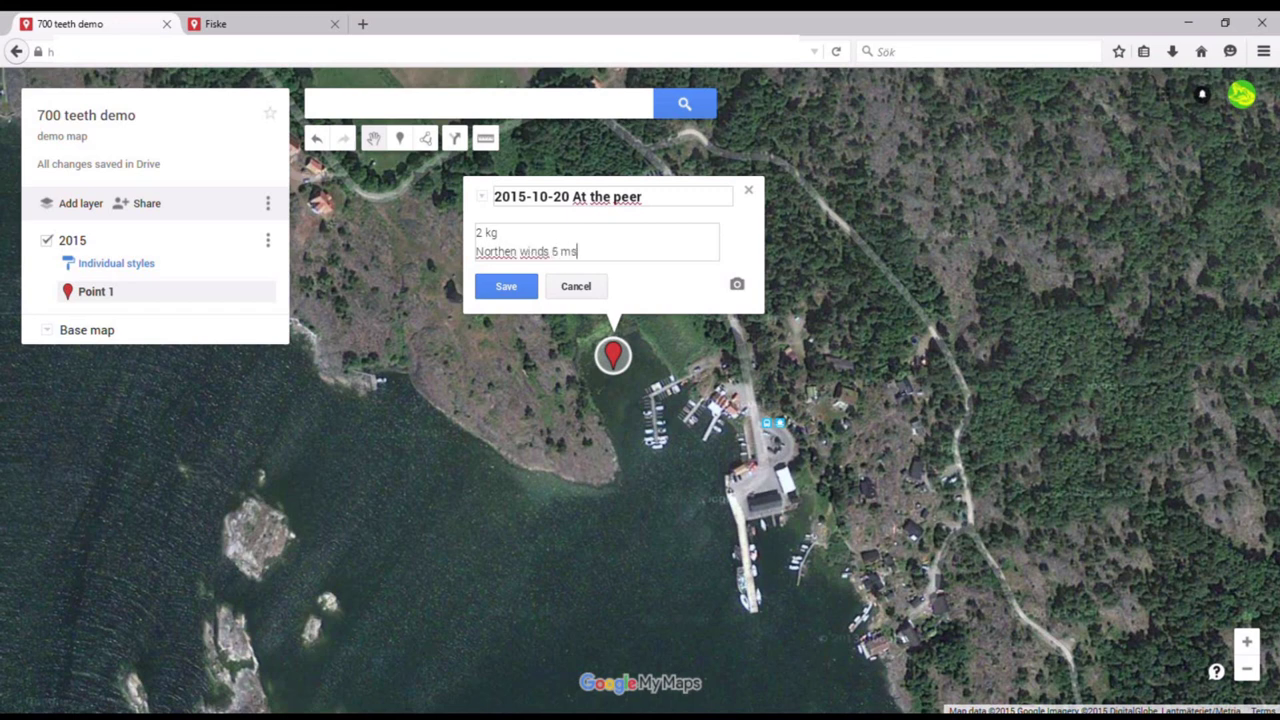
key("BackSpace")
type("/s")
key("Return")
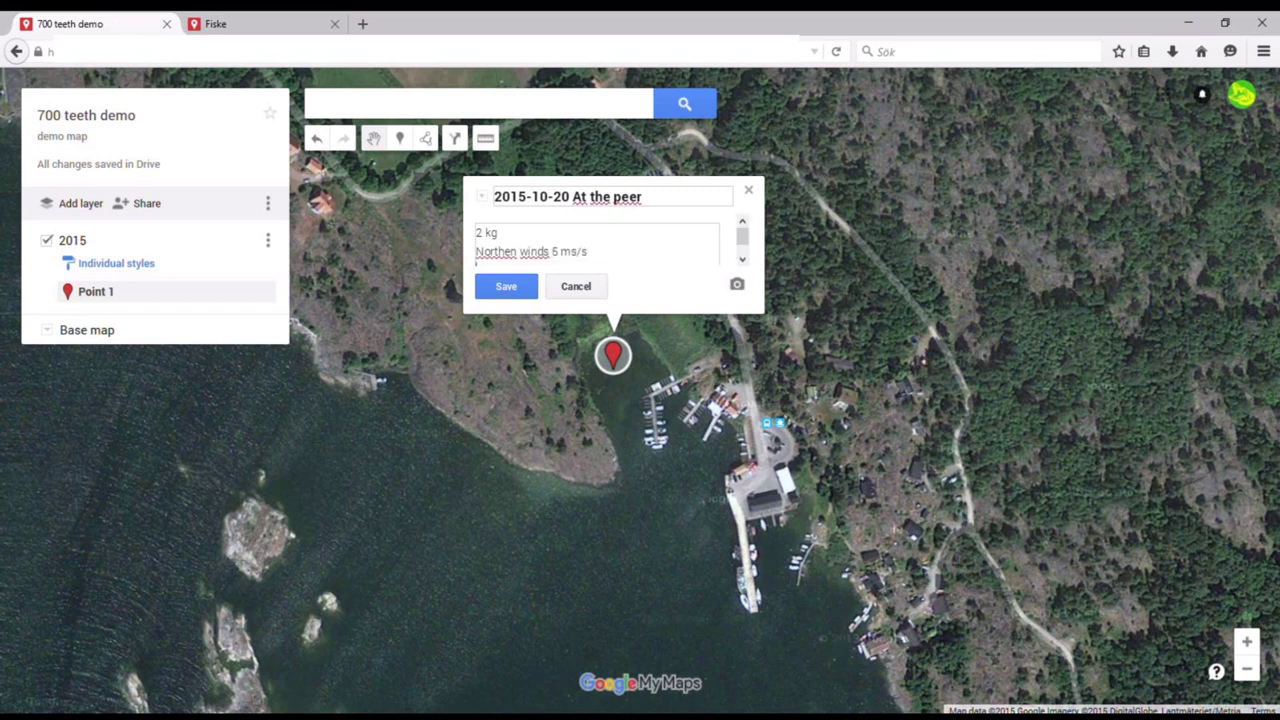
type("water temp")
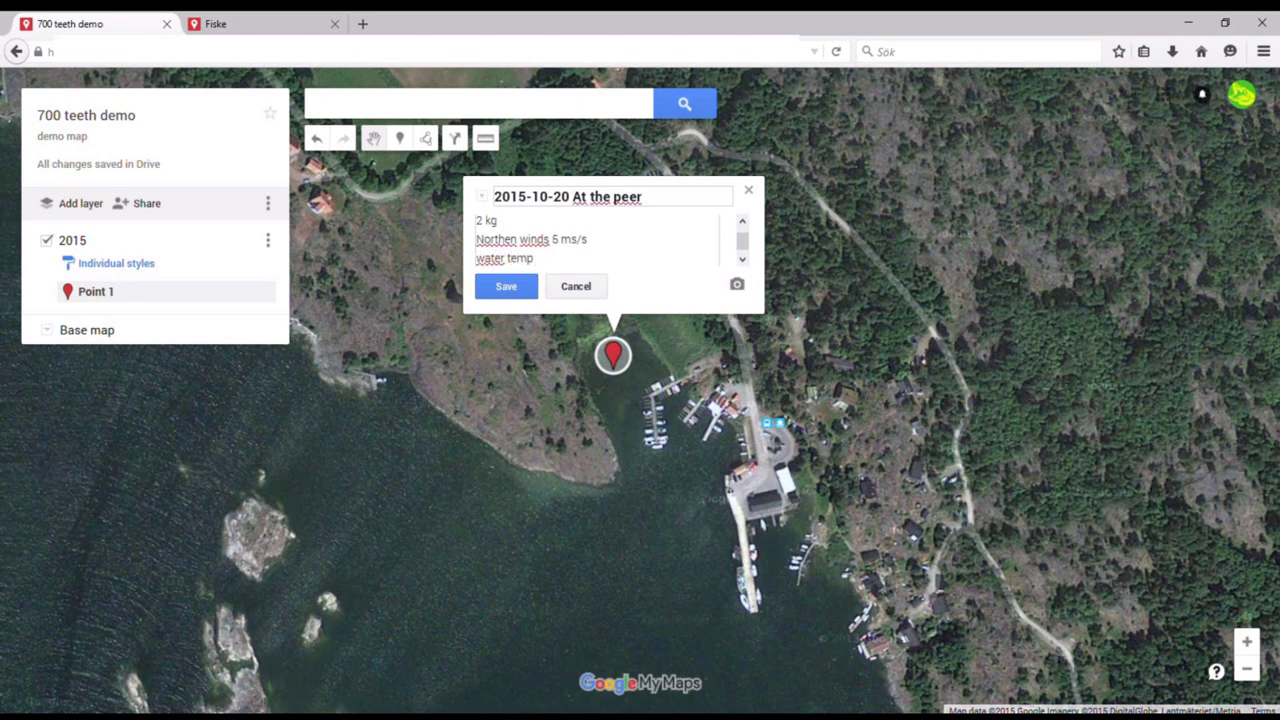
type(" 11 degrees")
left_click(506, 290)
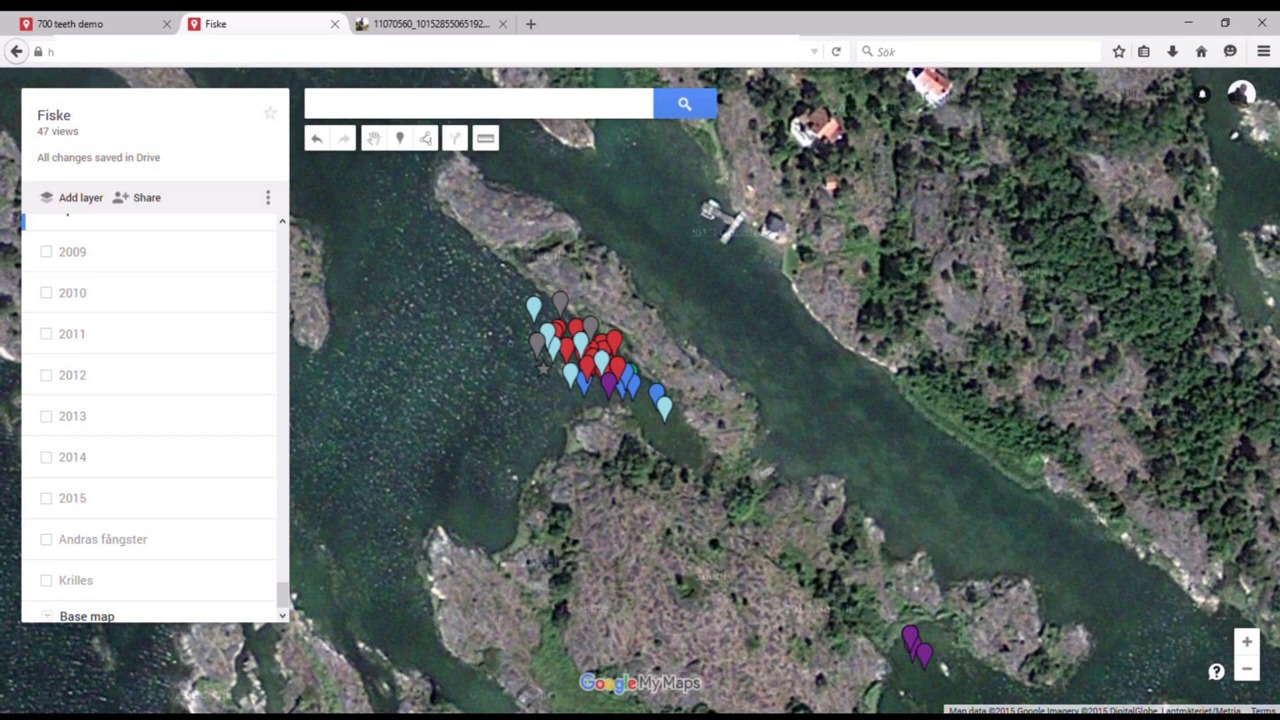
Show the Krilles and Andras fångster layers on the Fiske map.
left_click(46, 580)
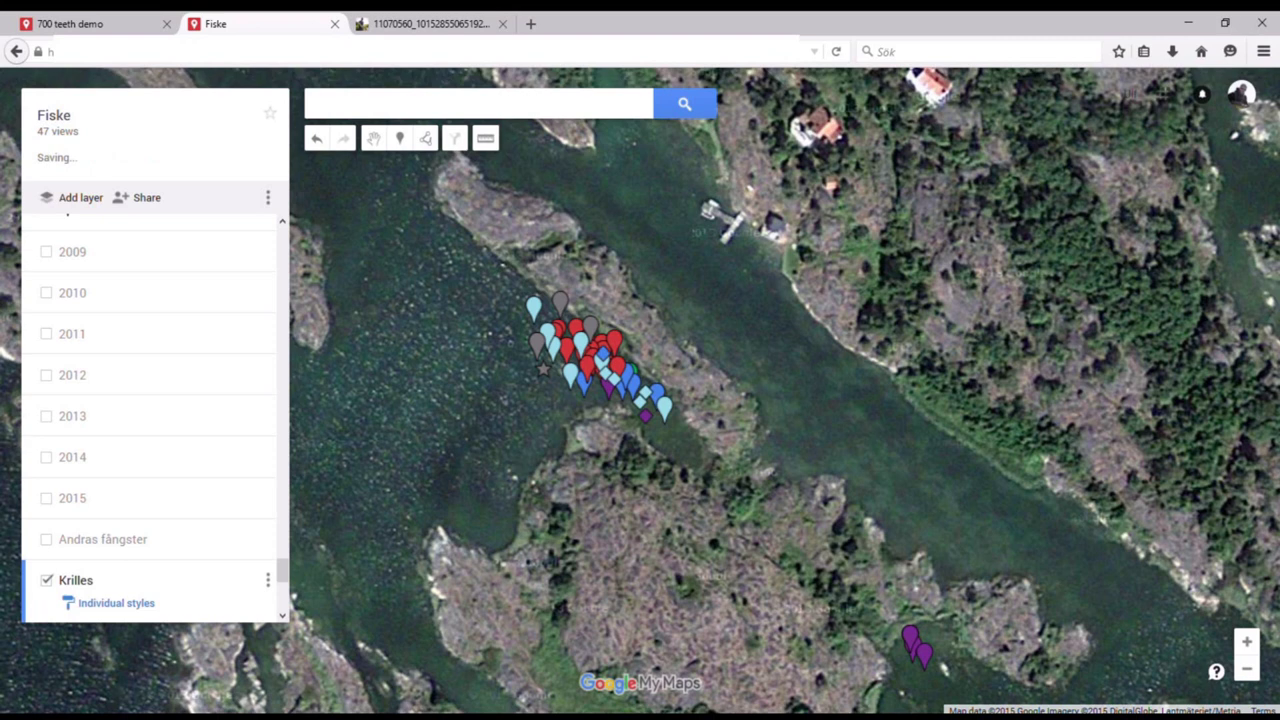
left_click(46, 539)
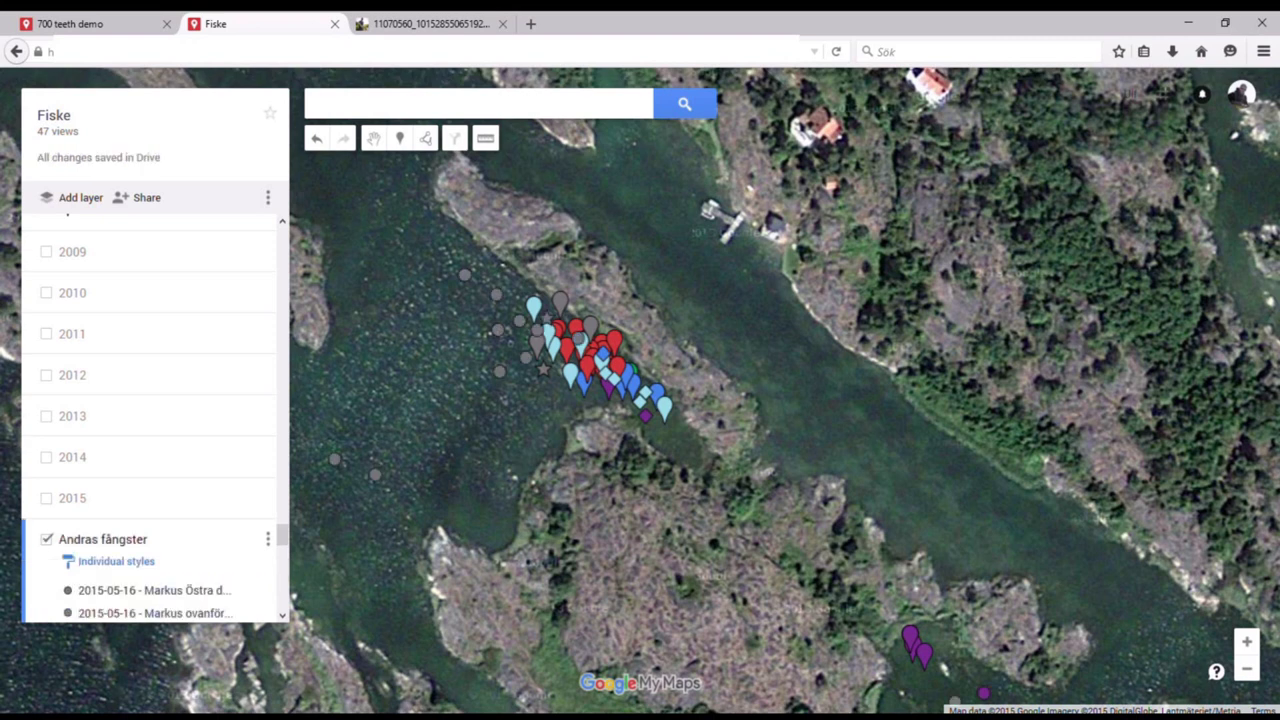
key("Left")
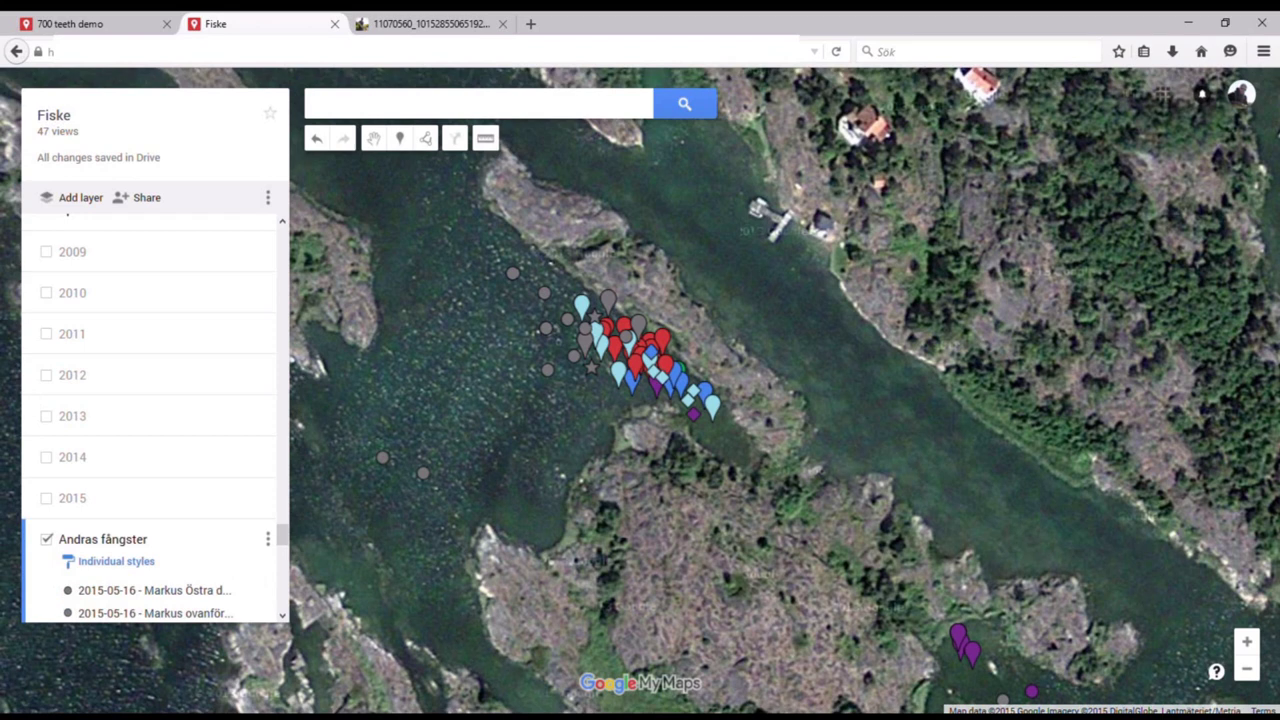
Open several catch markers near the island to inspect their details.
left_click(592, 367)
left_click(547, 369)
left_click(661, 376)
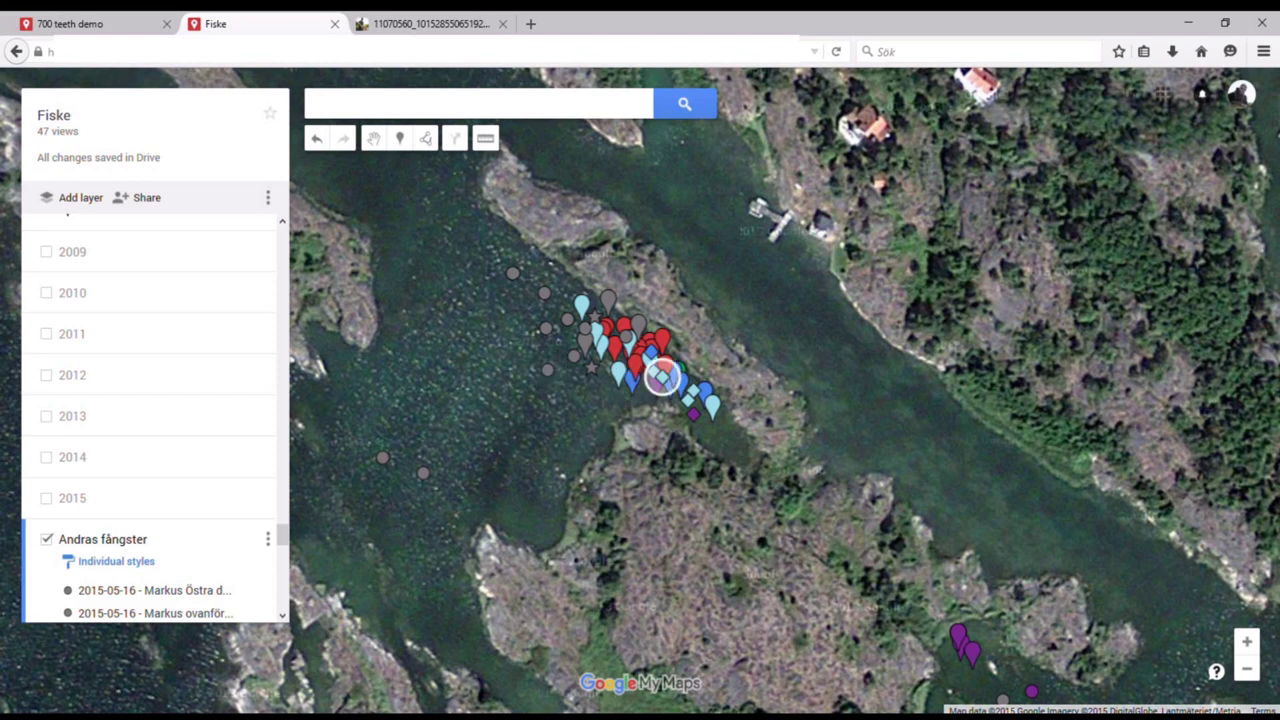
left_click(693, 413)
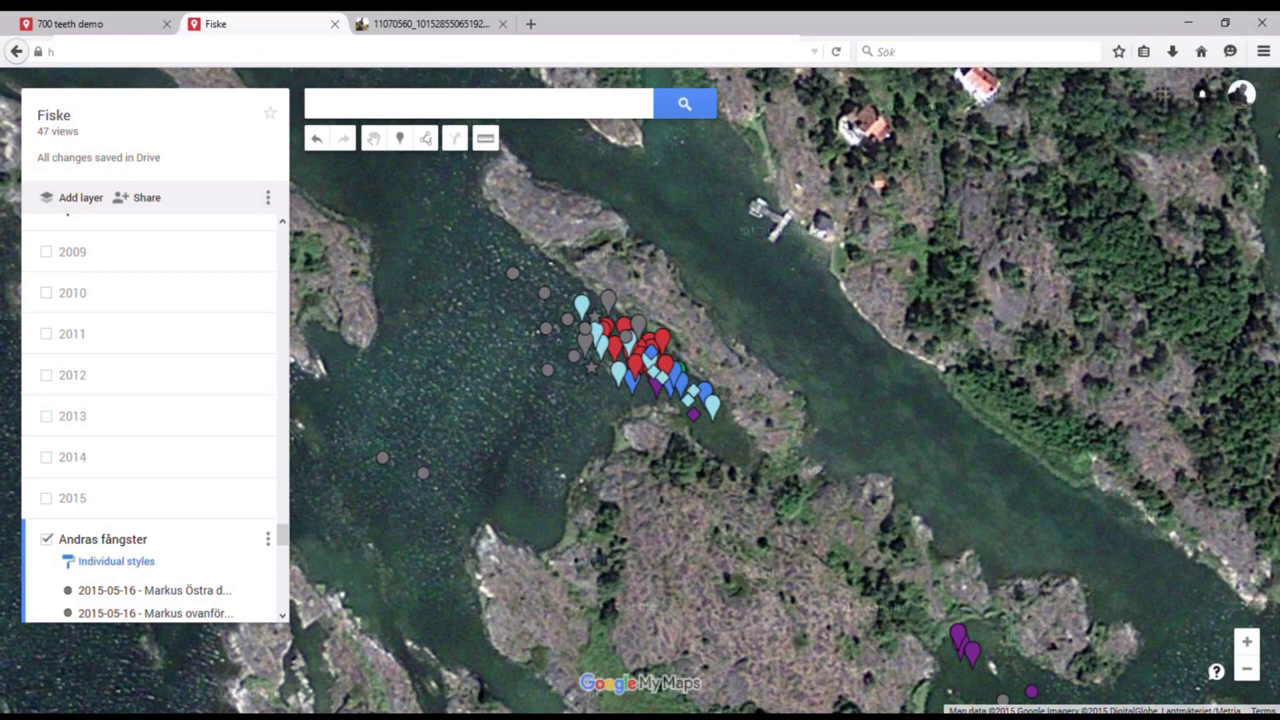
left_click(591, 366)
left_click(547, 370)
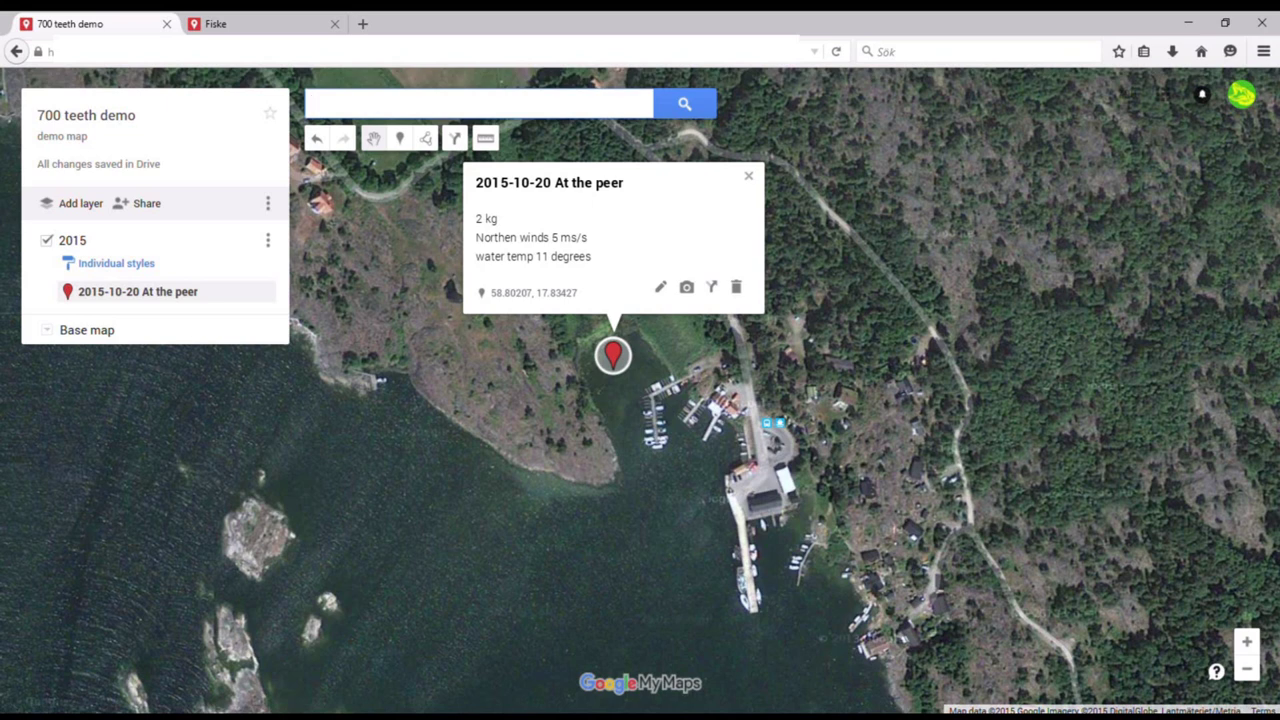
Colour the '2015-10-20 At the peer' marker green, leaving its icon unchanged.
mouse_move(280, 296)
left_click(278, 294)
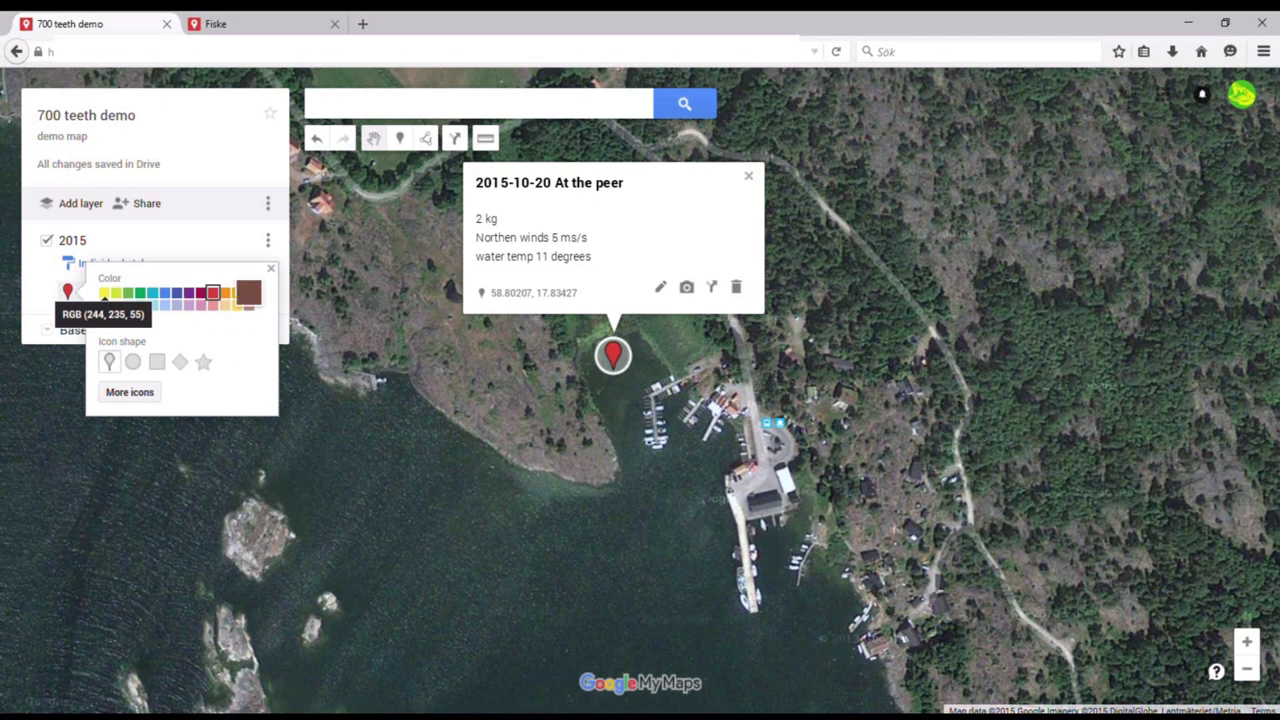
left_click(140, 293)
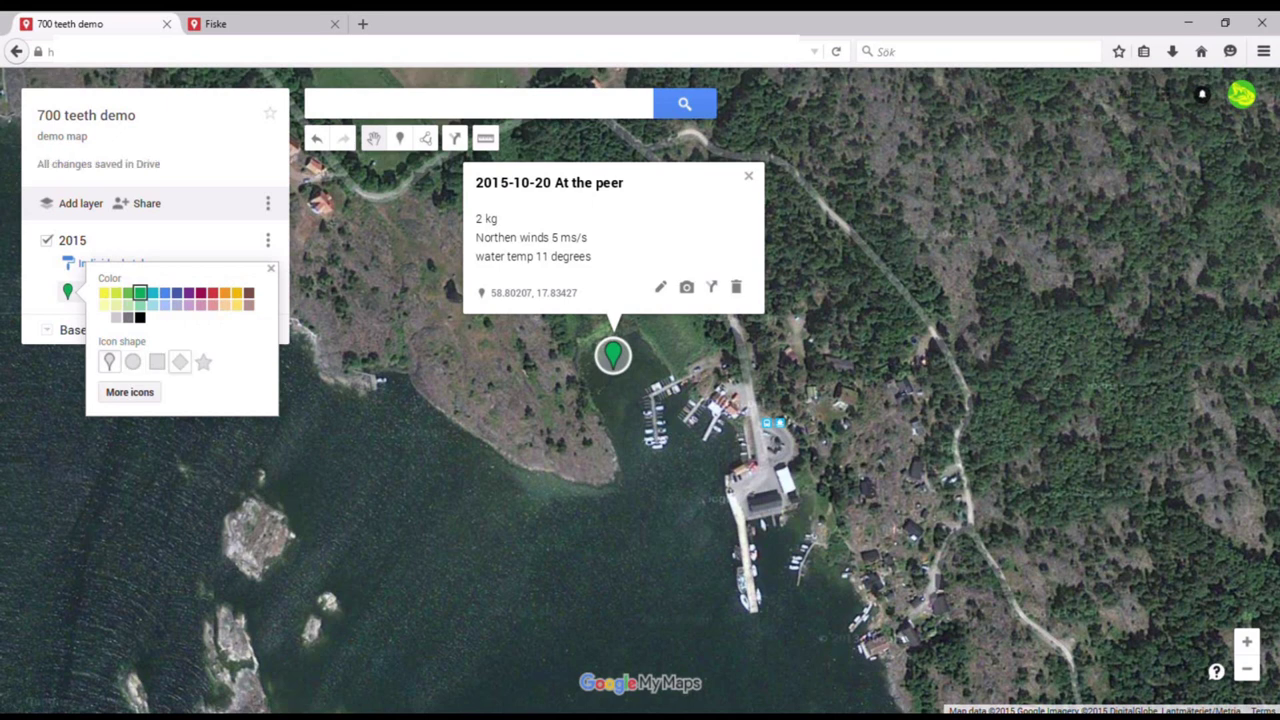
left_click(140, 393)
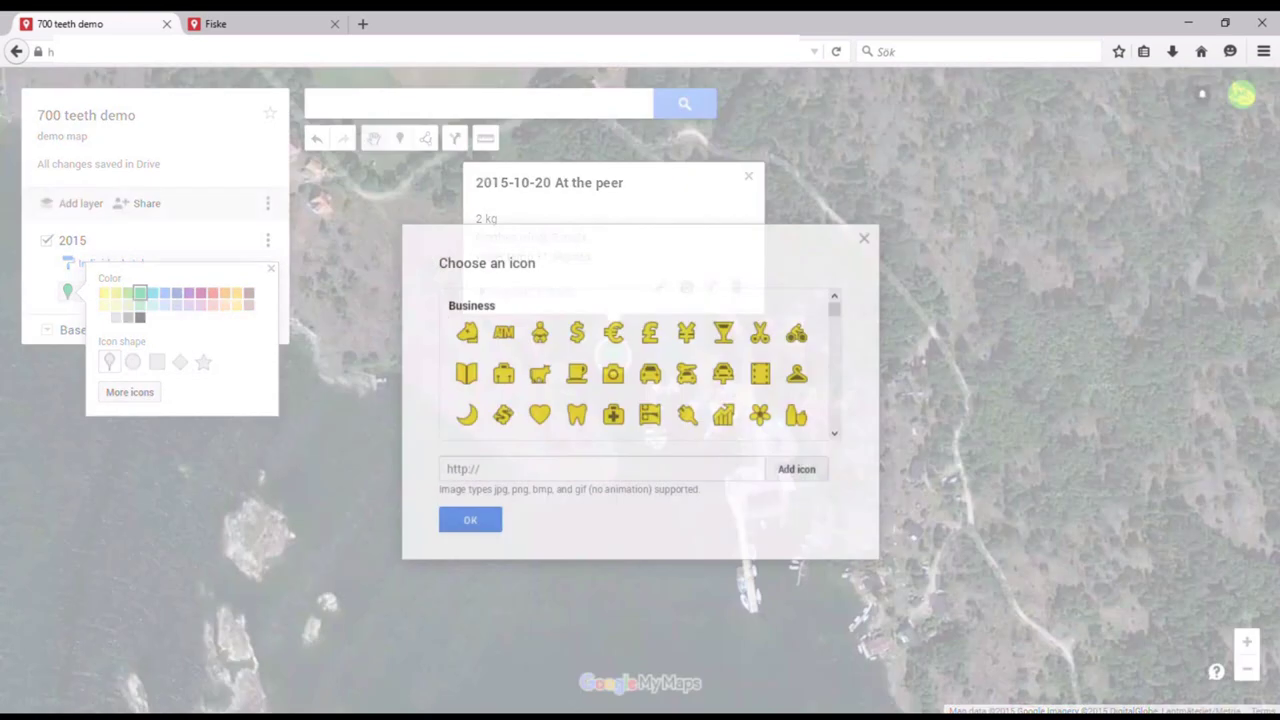
left_click(600, 468)
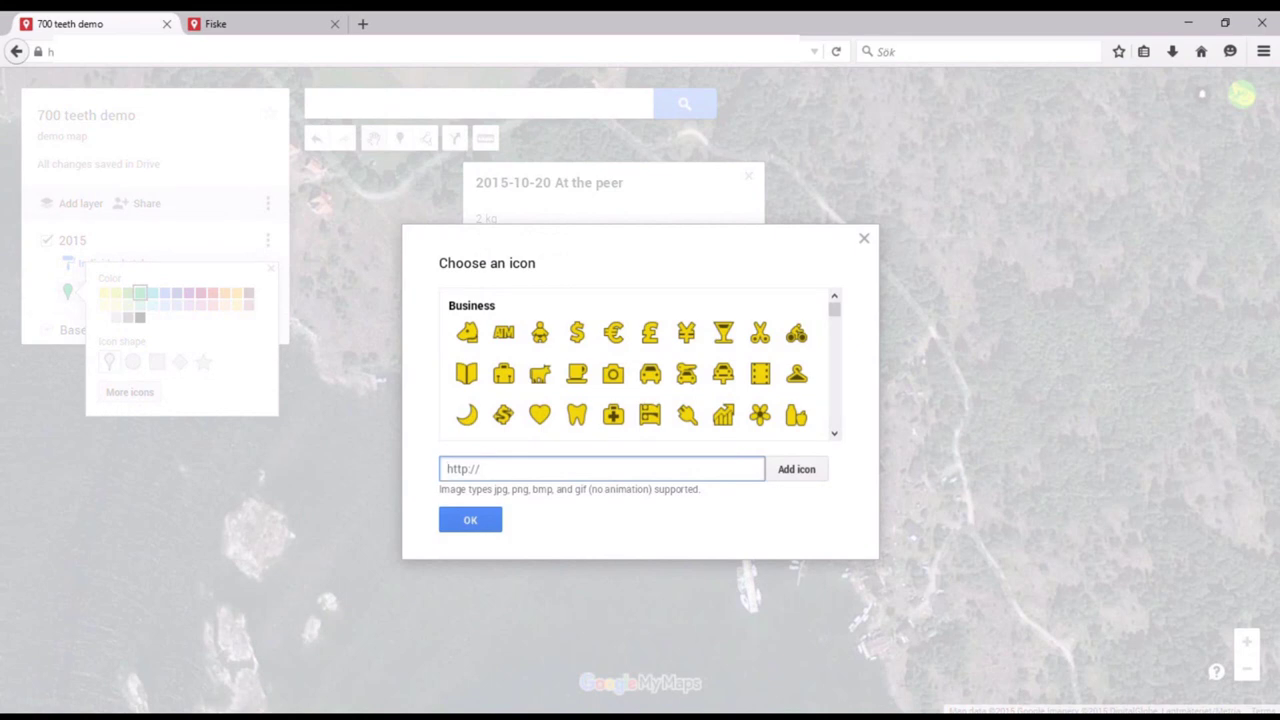
left_click(864, 238)
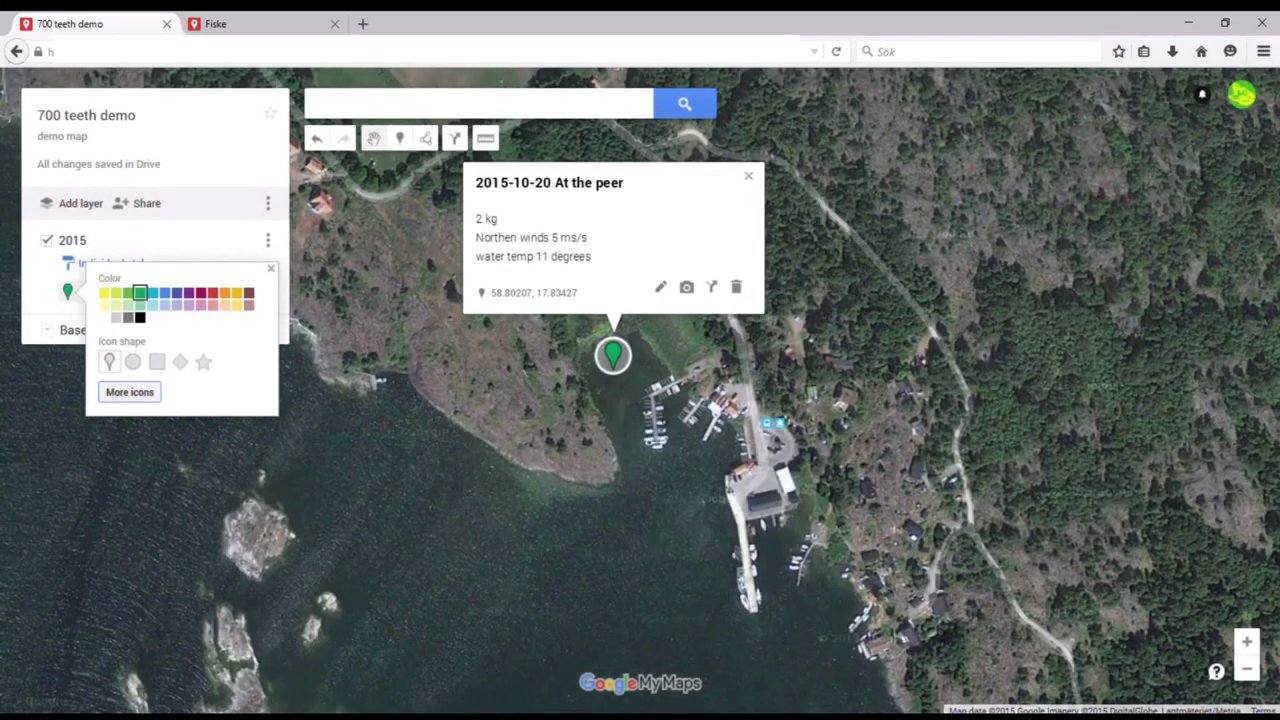
key("Escape")
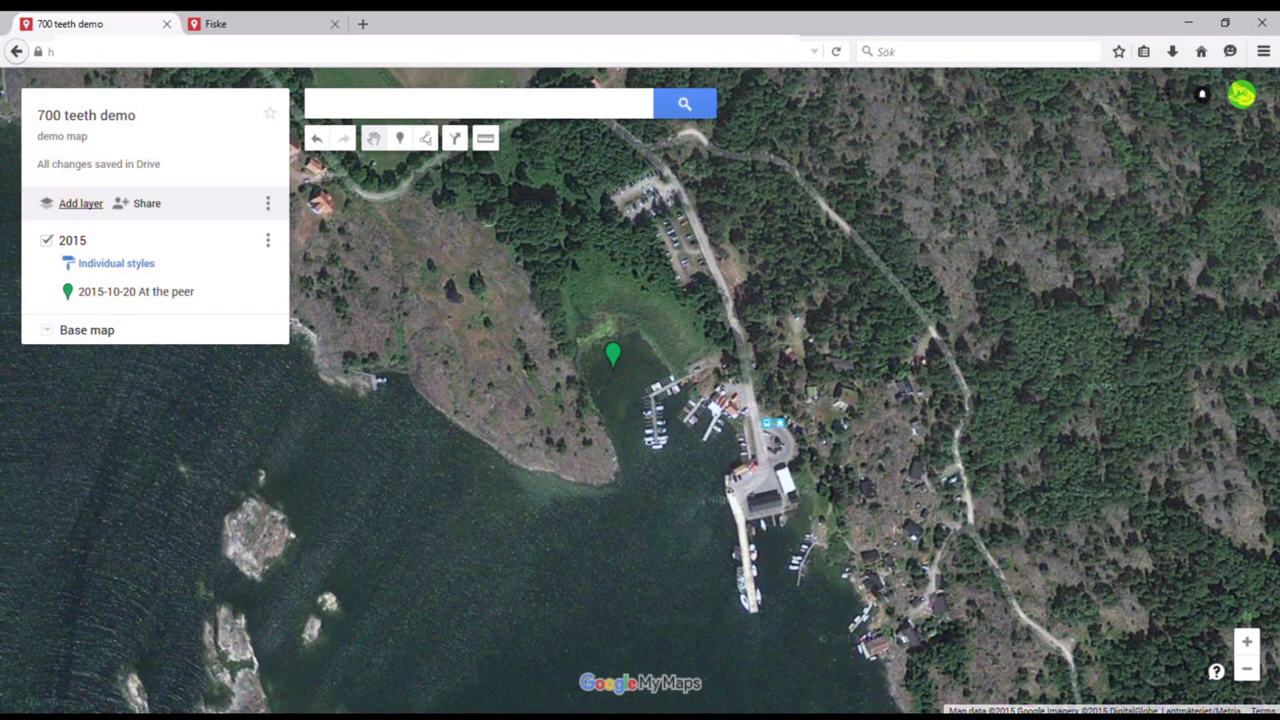
Create the 2014 layer and move the '2014-10-20 at the peer' marker into it.
key("ctrl+z")
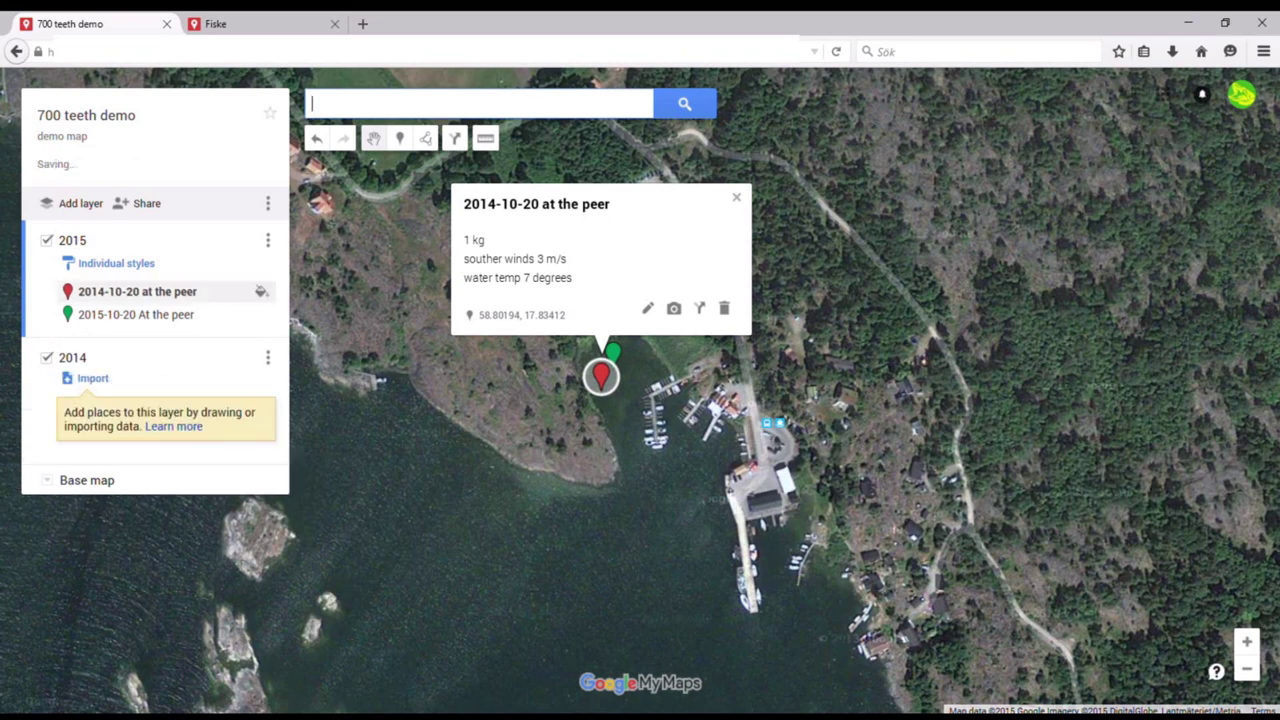
left_click_drag(137, 291, 137, 430)
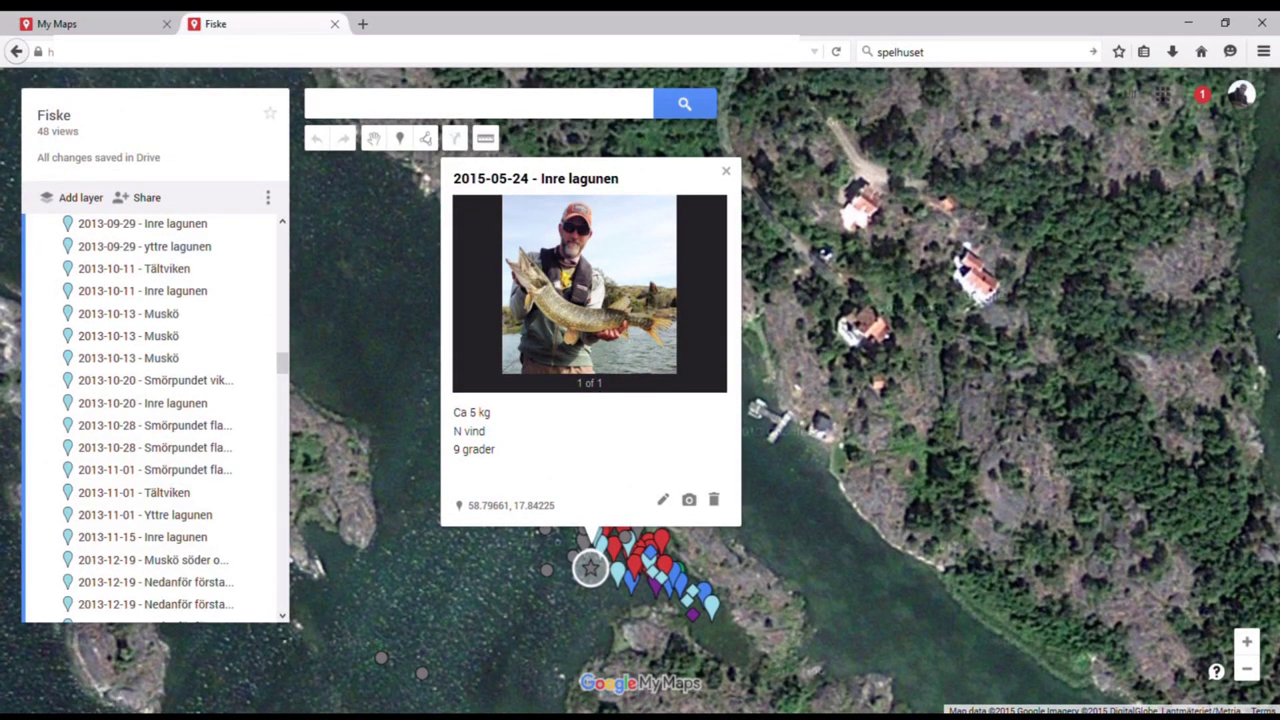
key("Escape")
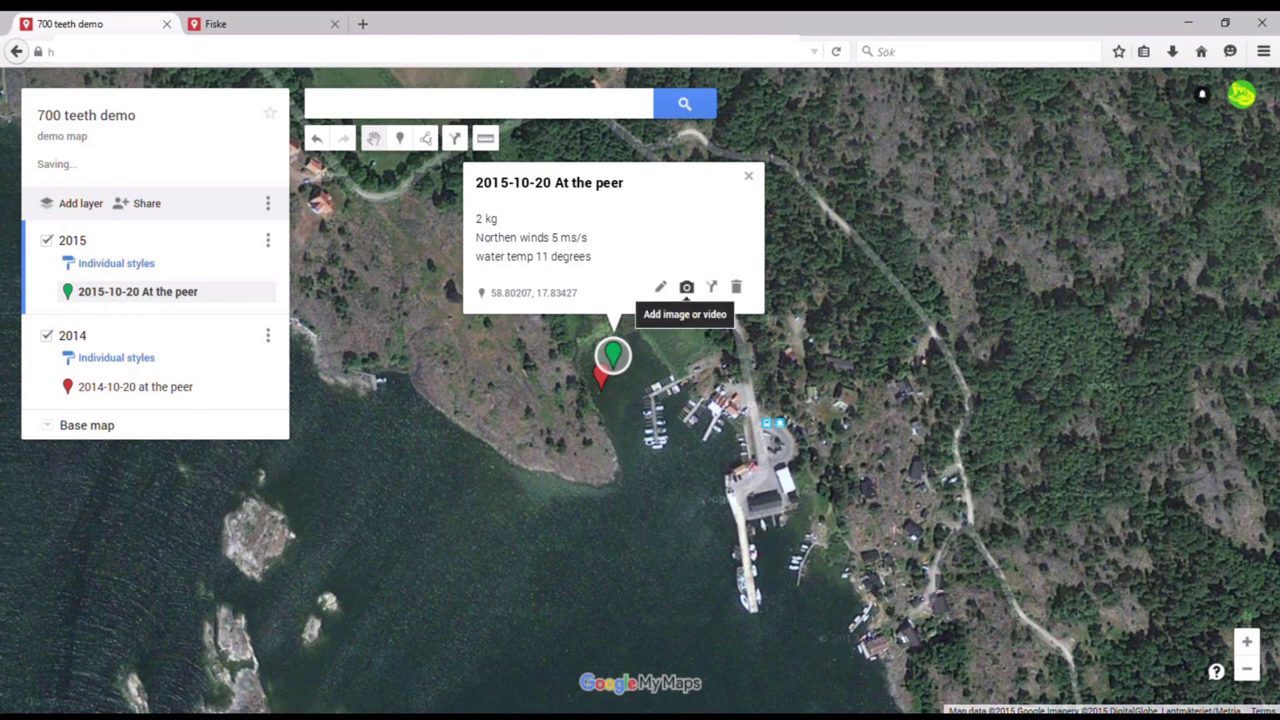
Attach the pike photo by image URL to the 2015-10-20 At the peer marker.
left_click(686, 287)
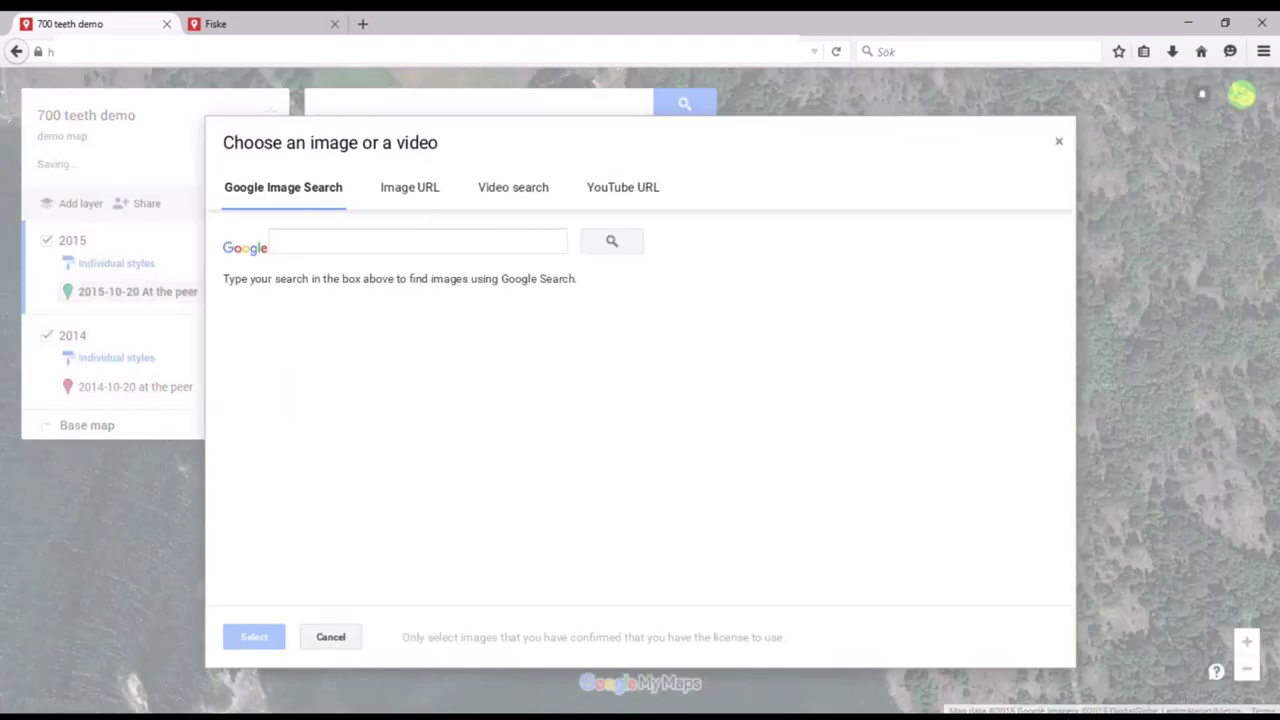
left_click(409, 187)
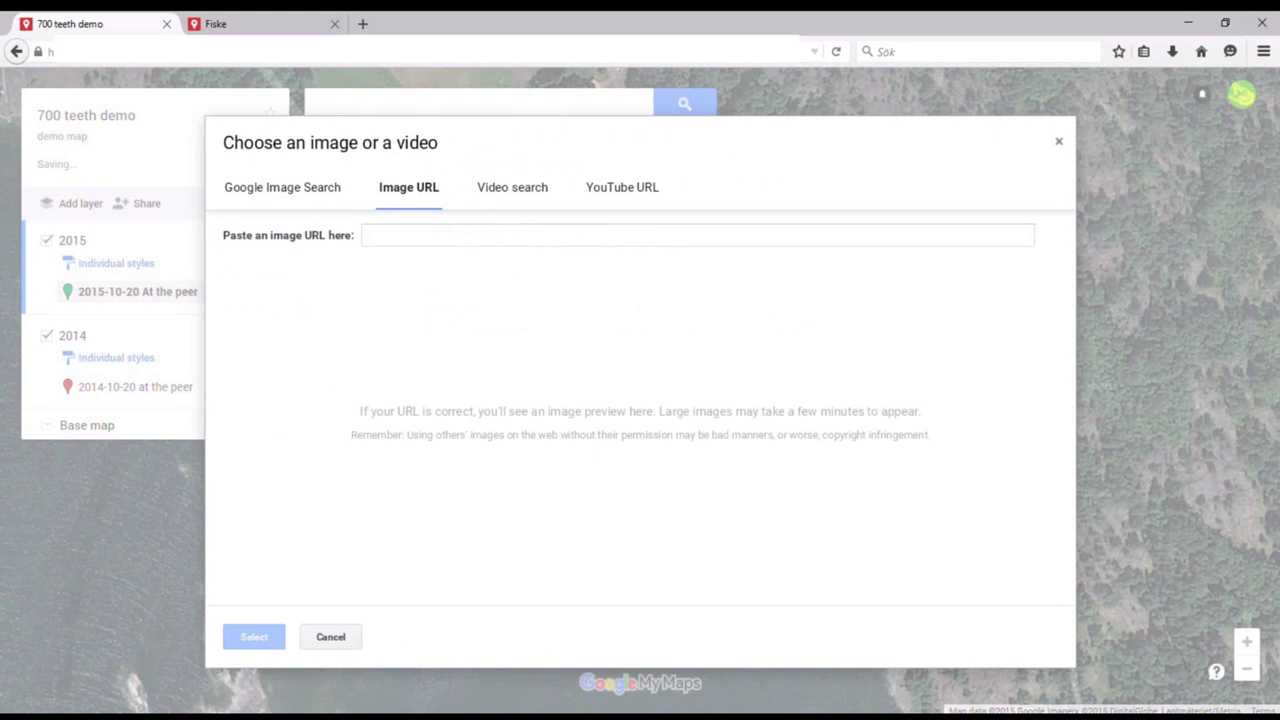
key("ctrl+v")
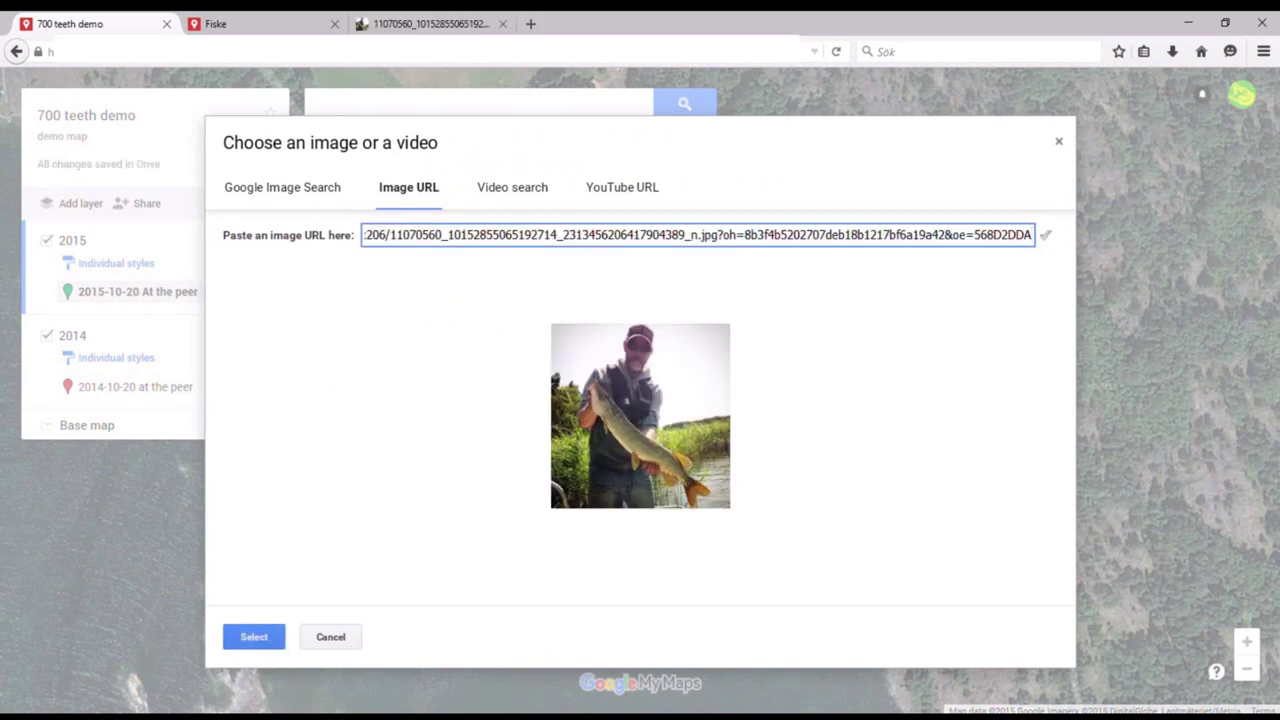
left_click(254, 636)
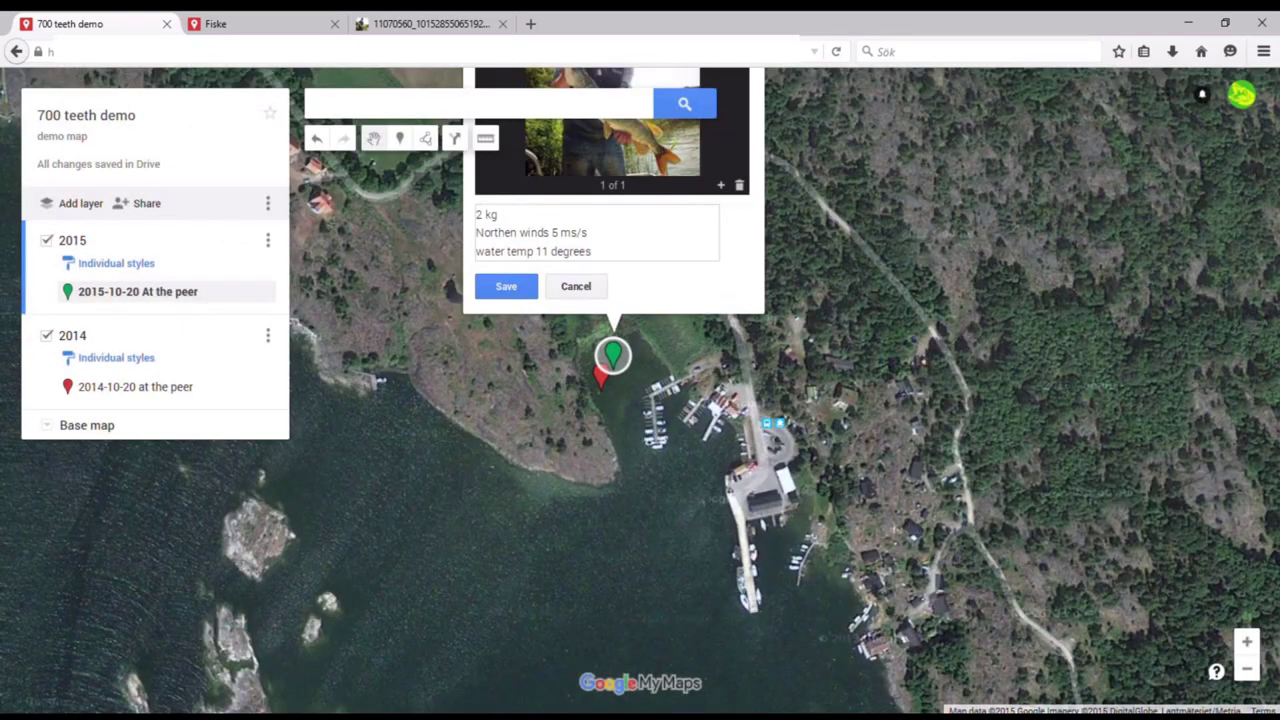
scroll(640, 390, "up", 2)
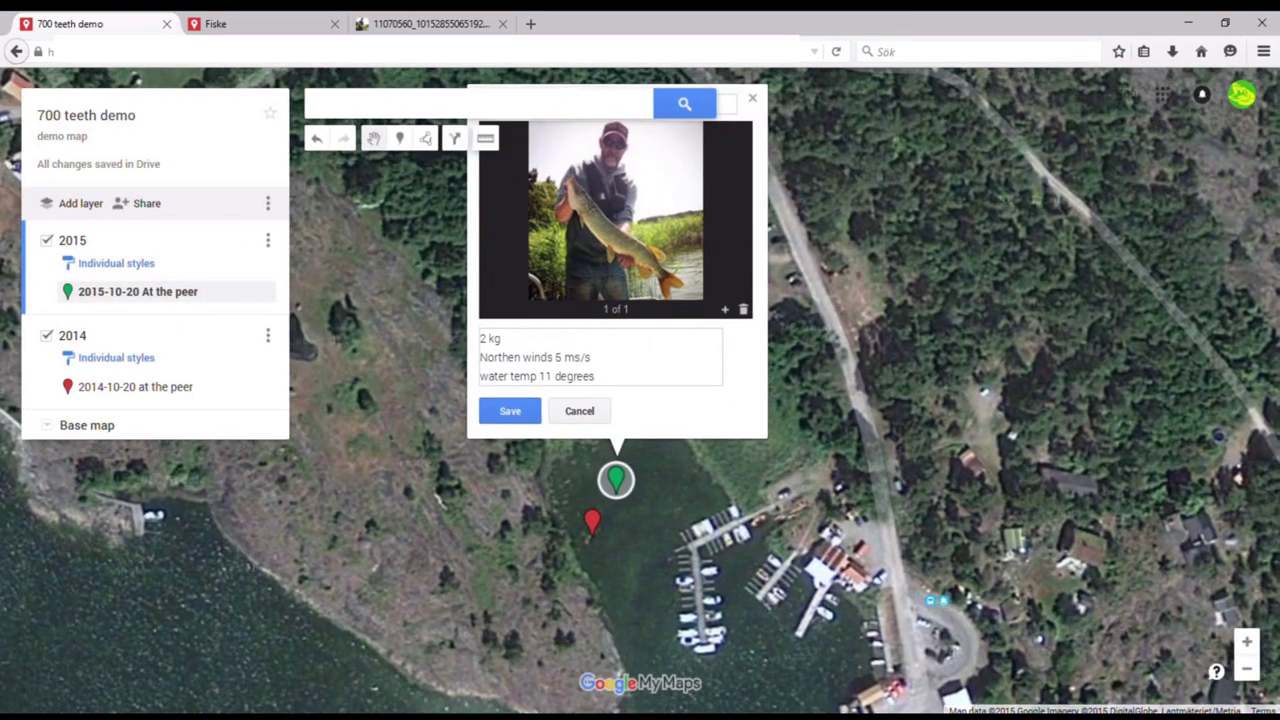
scroll(640, 390, "down", 1)
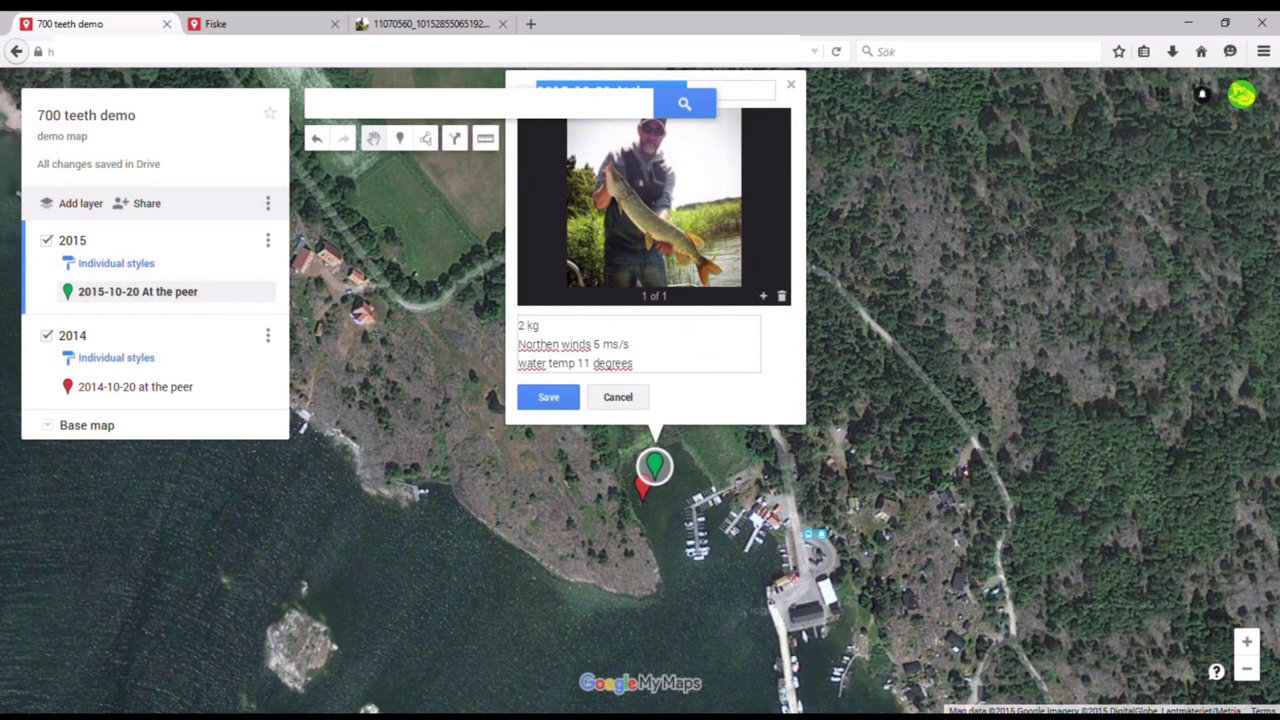